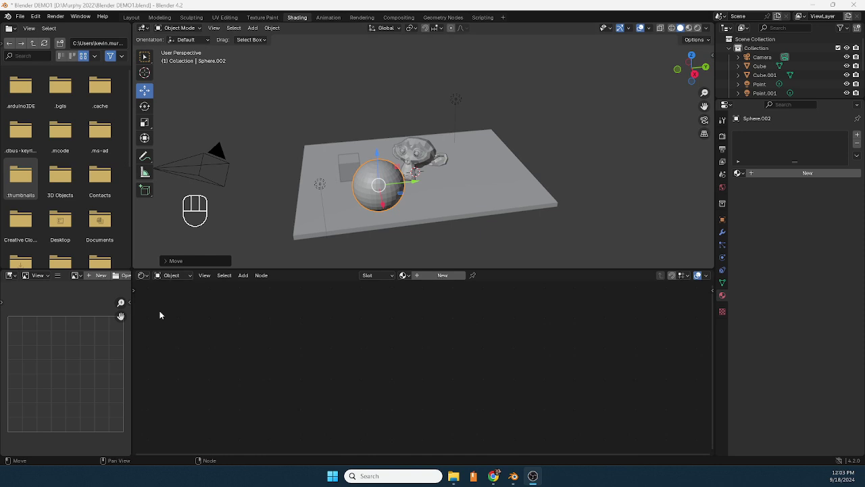
# - Switch the viewport to Rendered shading and give the sphere a new Principled BSDF material
pyautogui.click(159, 17)
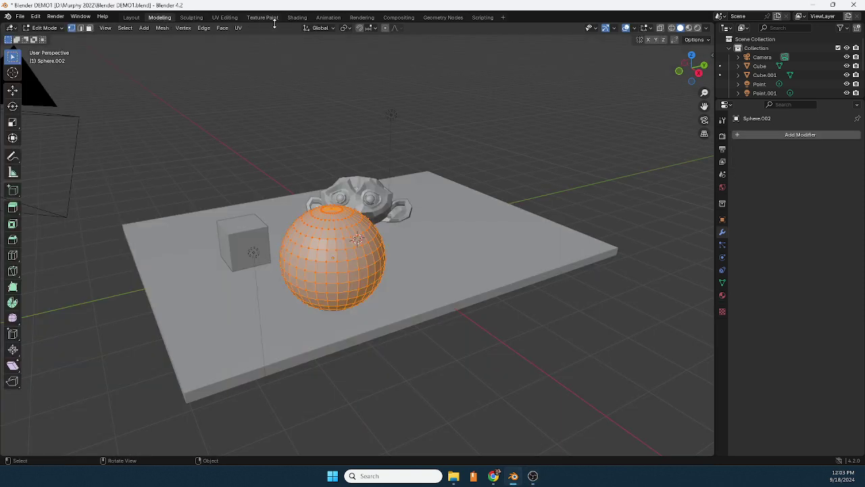
pyautogui.click(297, 17)
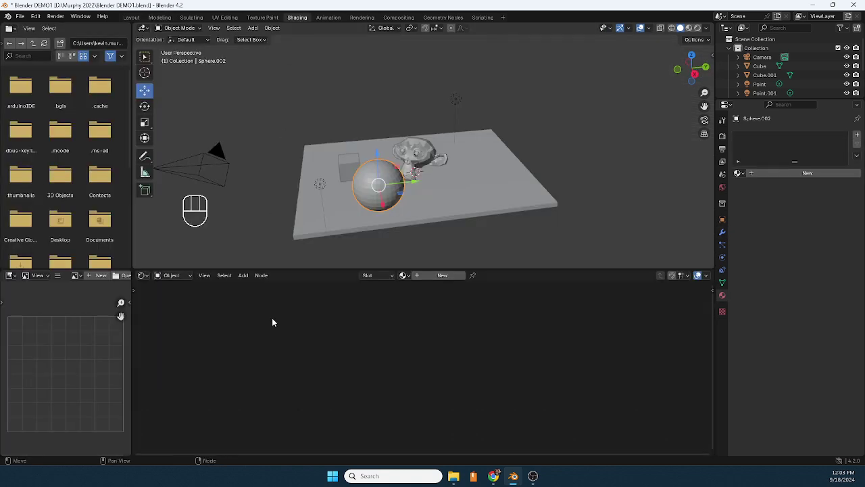
pyautogui.click(427, 158)
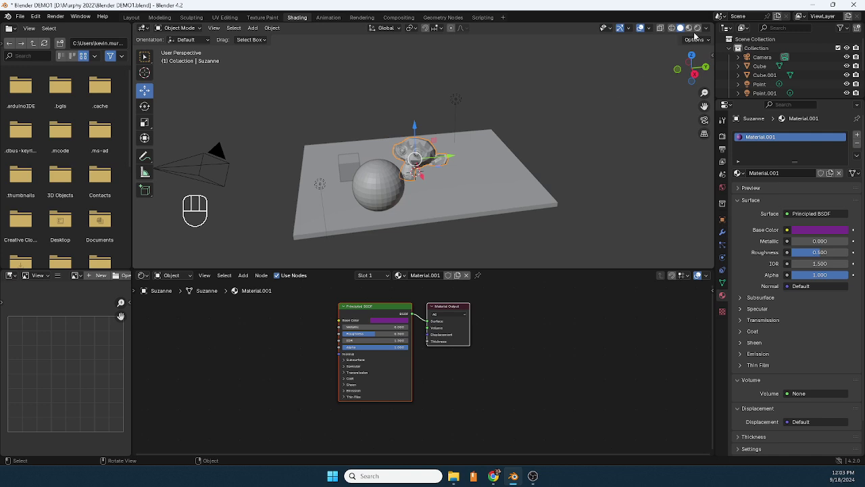
pyautogui.click(697, 28)
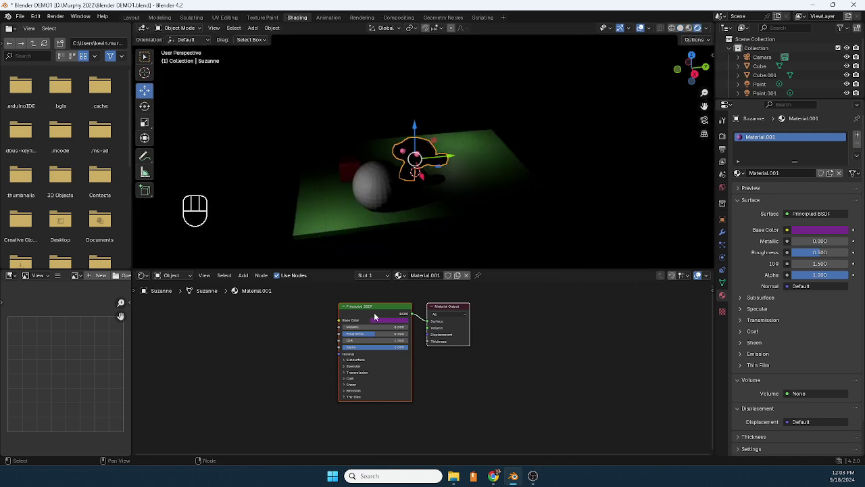
pyautogui.click(385, 193)
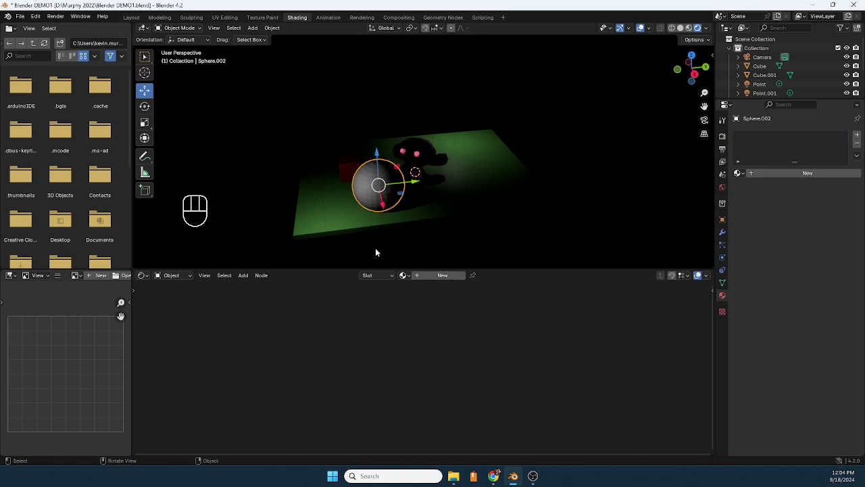
pyautogui.click(763, 173)
# - Change the sphere's material to a white Emission shader with strength 2.0
pyautogui.click(809, 215)
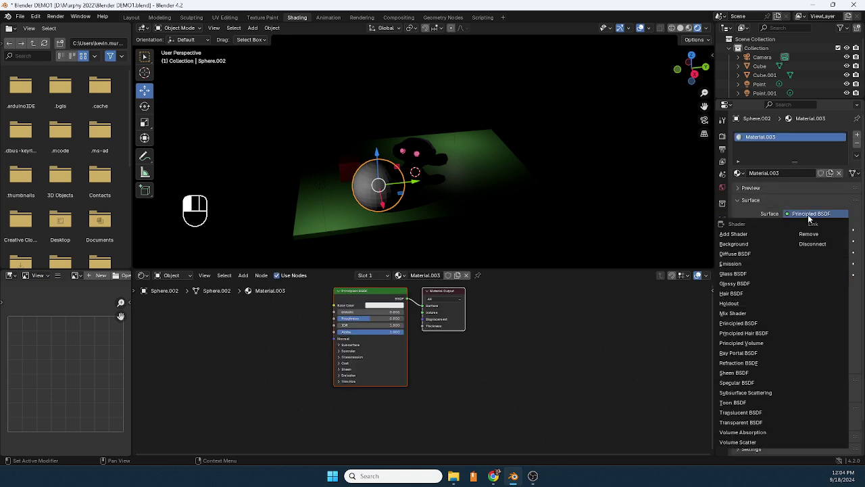
pyautogui.click(747, 253)
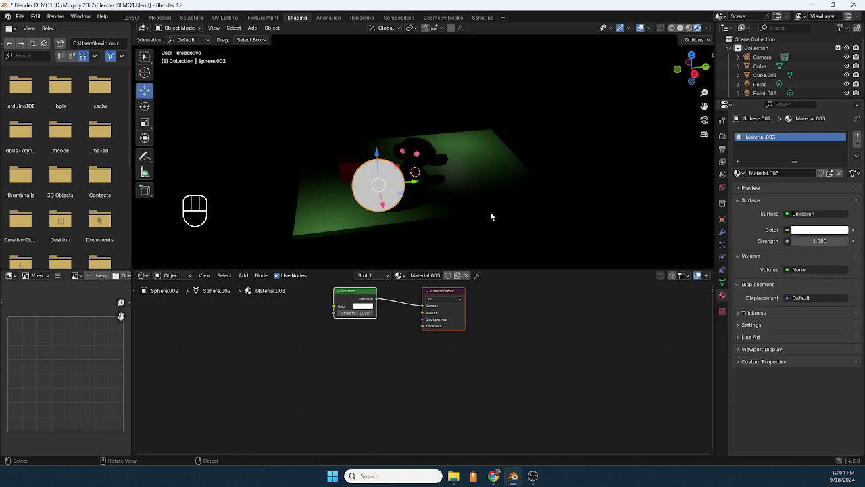
pyautogui.moveTo(490, 211); pyautogui.dragTo(378, 194, button='middle')
pyautogui.click(816, 241)
pyautogui.write('3.2')
pyautogui.press('Return')
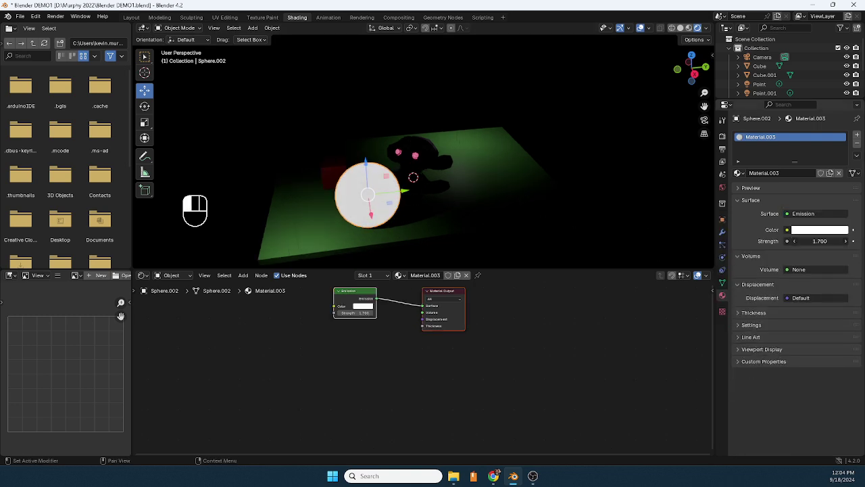
pyautogui.moveTo(819, 241); pyautogui.dragTo(784, 241)
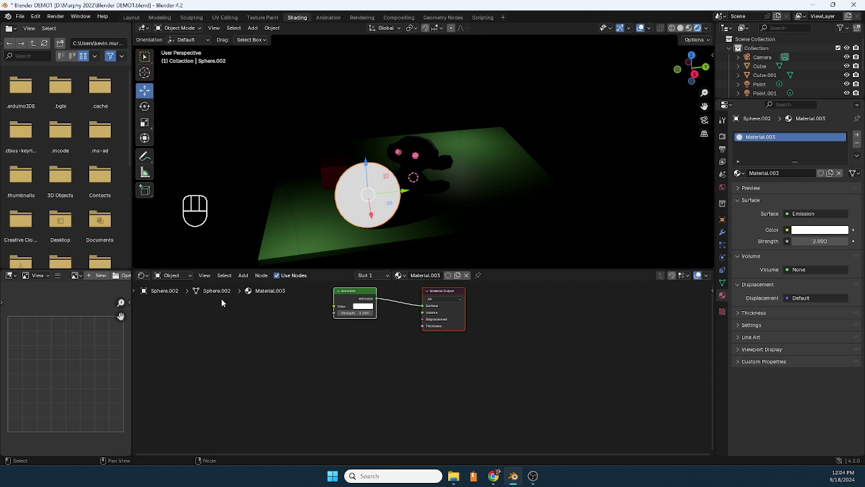
pyautogui.click(142, 277)
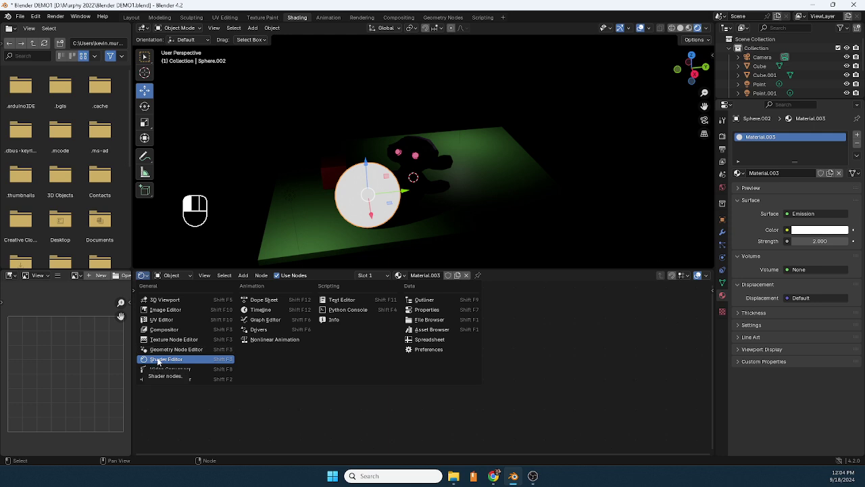
# - Make the lower area a Compositor with Use Nodes on, arranging Render Layers and Composite nodes
pyautogui.click(156, 330)
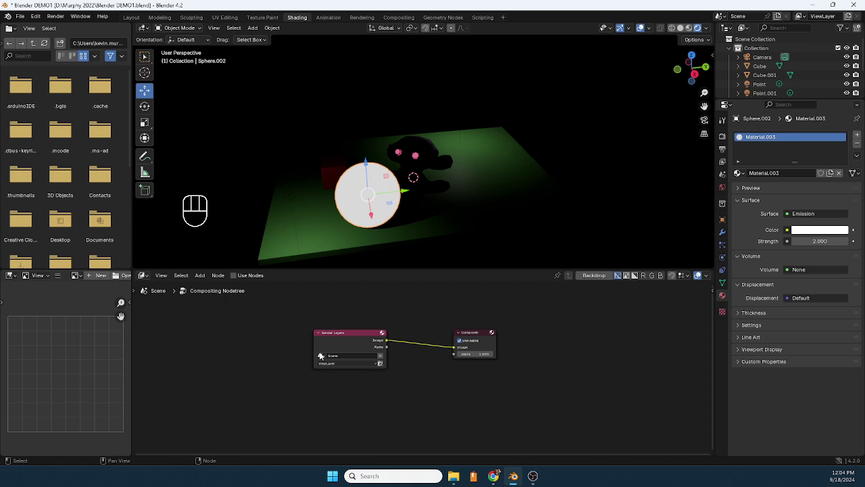
pyautogui.click(232, 275)
pyautogui.moveTo(351, 334); pyautogui.dragTo(342, 328)
pyautogui.moveTo(473, 333); pyautogui.dragTo(467, 336)
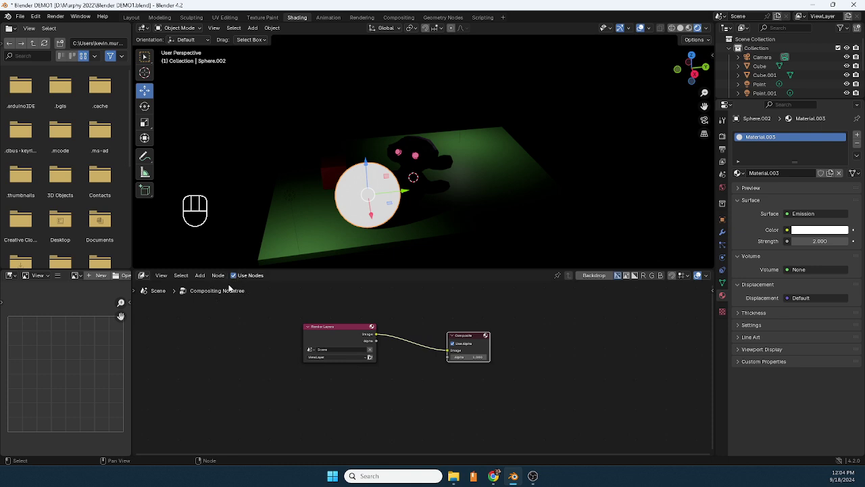
pyautogui.click(201, 275)
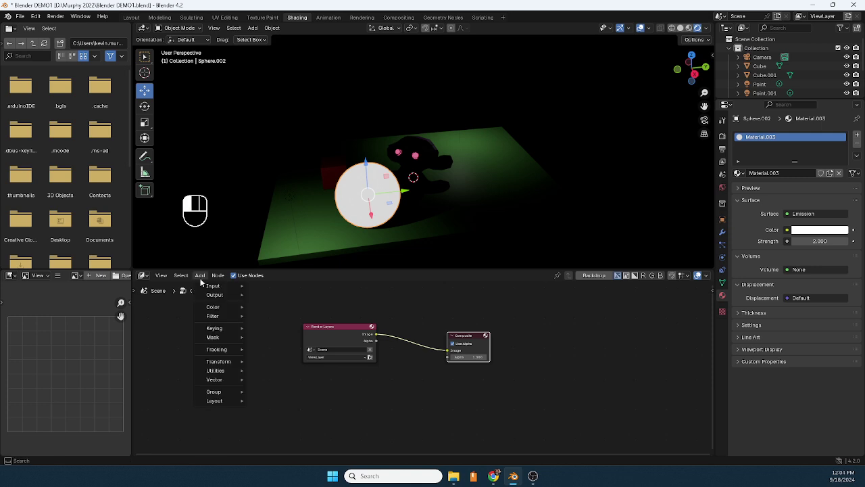
# - Insert a Bloom Glare node between Render Layers and Composite, and set emission strength to 13.3
pyautogui.click(203, 316)
pyautogui.click(267, 388)
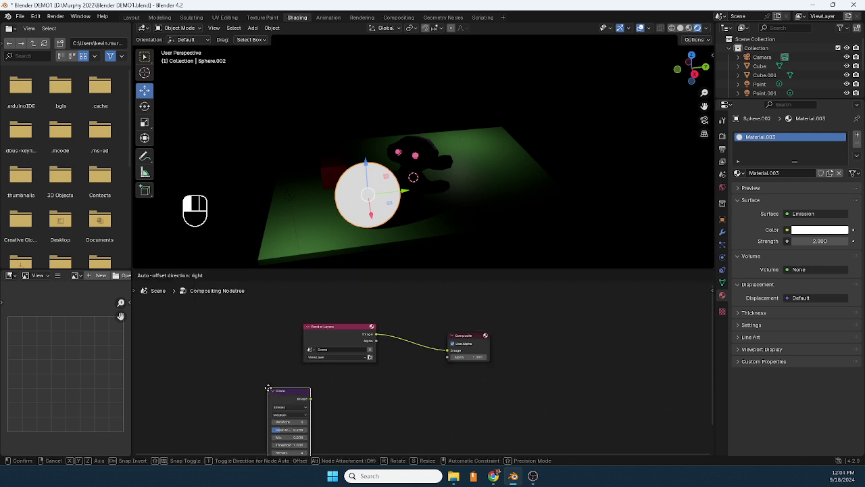
pyautogui.click(395, 295)
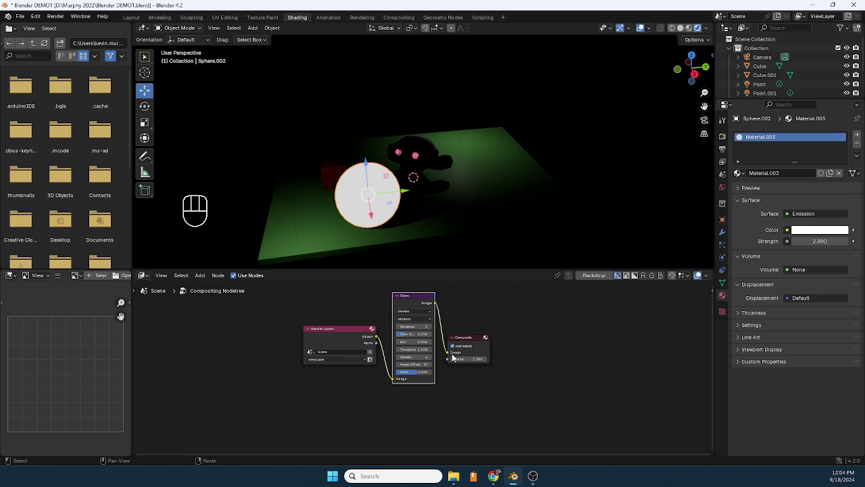
pyautogui.moveTo(416, 312); pyautogui.dragTo(416, 327)
pyautogui.moveTo(820, 240); pyautogui.dragTo(839, 241)
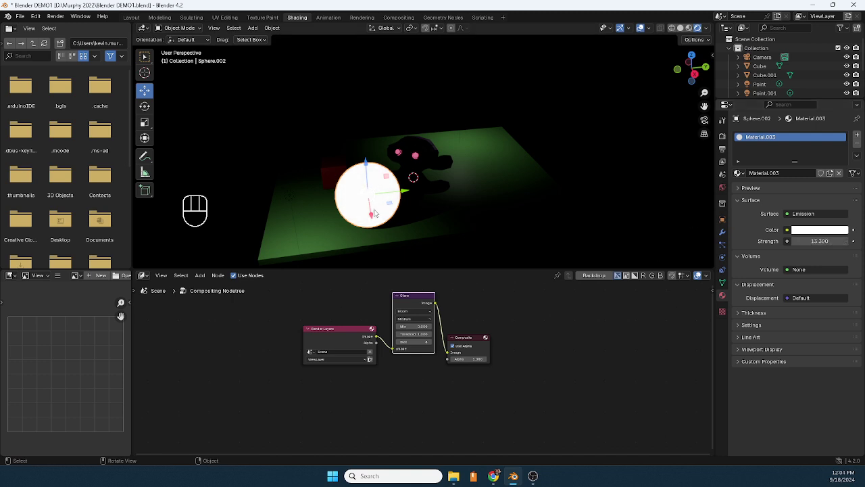
pyautogui.moveTo(373, 206)
pyautogui.mouseDown(button='middle')
pyautogui.moveTo(408, 198)
pyautogui.moveTo(432, 173)
pyautogui.mouseUp(button='middle')
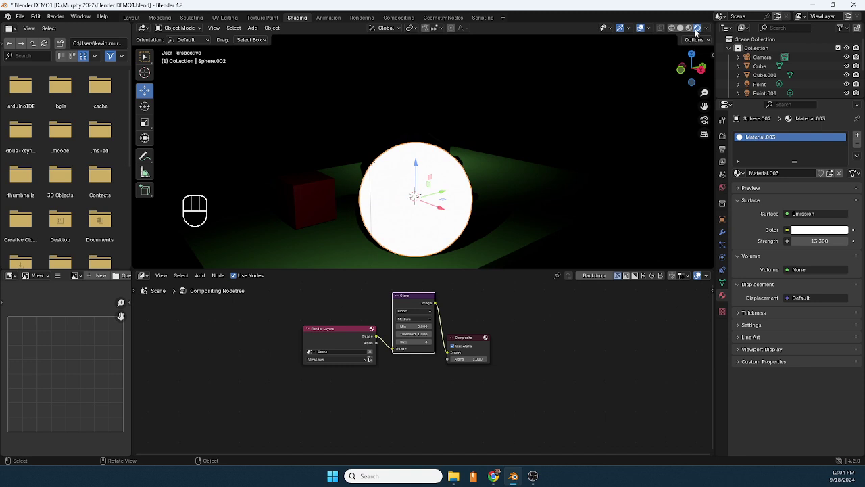
# - Set the viewport shading Compositor option to Always so bloom shows live
pyautogui.click(705, 28)
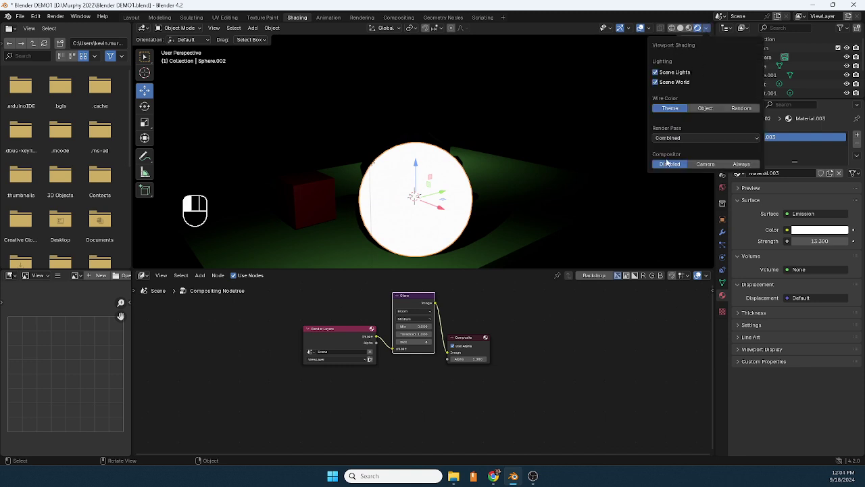
pyautogui.click(737, 163)
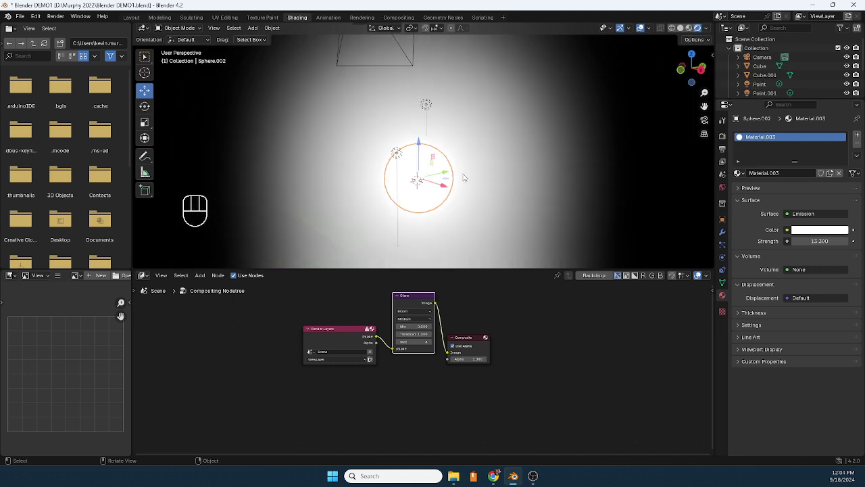
pyautogui.scroll(-2, 464, 177)
pyautogui.click(706, 30)
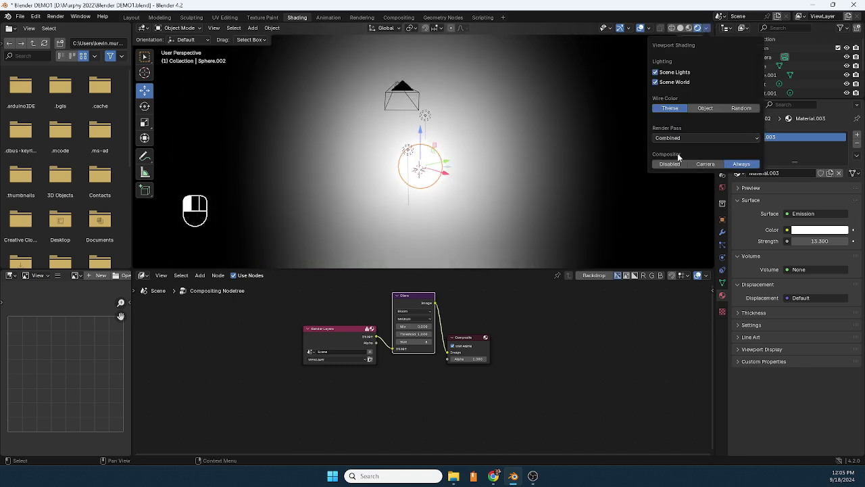
pyautogui.scroll(-3, 467, 181)
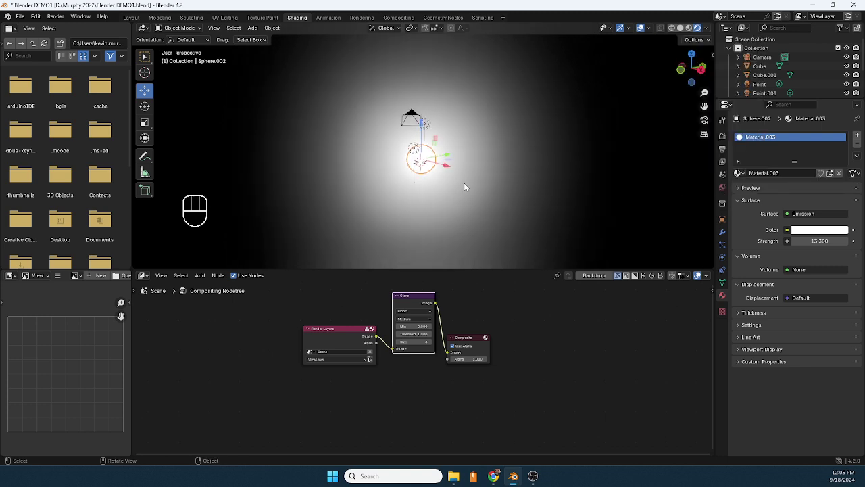
# - Reduce the Glare node's mix and lower the sphere's emission strength to 2.1
pyautogui.scroll(2, 451, 177)
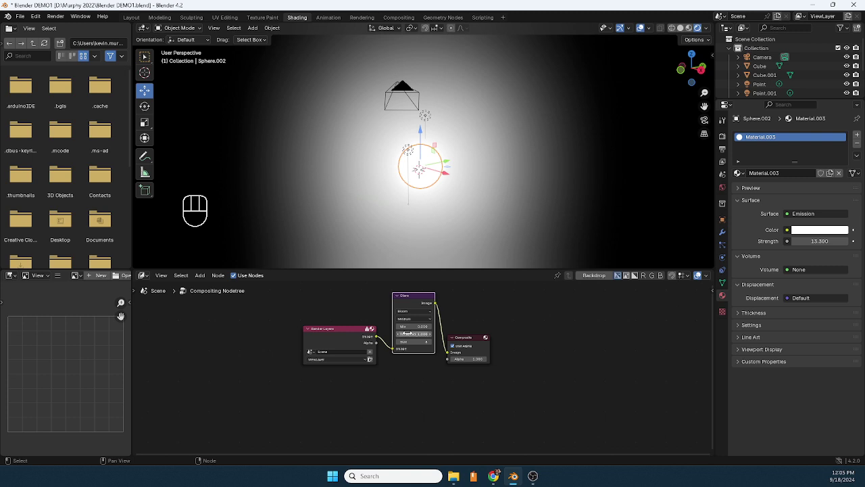
pyautogui.moveTo(413, 327)
pyautogui.mouseDown()
pyautogui.moveTo(396, 327)
pyautogui.moveTo(431, 327)
pyautogui.moveTo(399, 326)
pyautogui.moveTo(422, 327)
pyautogui.mouseUp()
pyautogui.moveTo(820, 241)
pyautogui.mouseDown()
pyautogui.moveTo(805, 241)
pyautogui.moveTo(823, 240)
pyautogui.mouseUp()
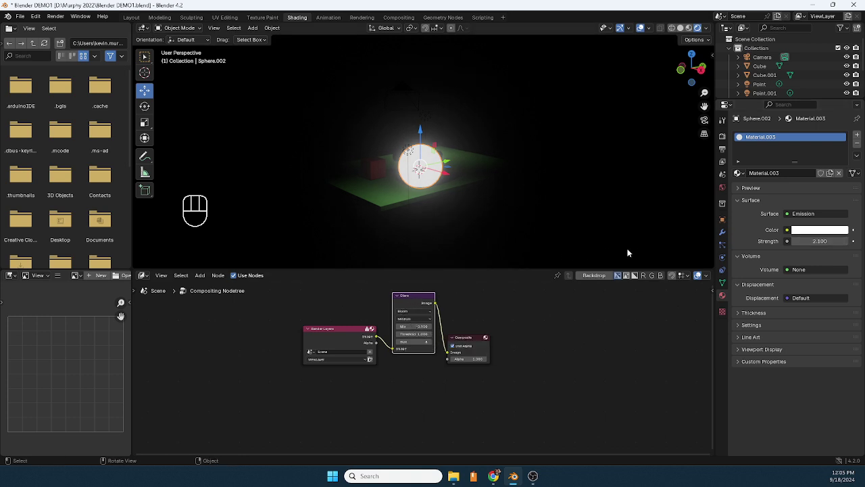
# - Move the glowing sphere along X, tint its glow pink-red, and scale it down
pyautogui.scroll(5, 514, 205)
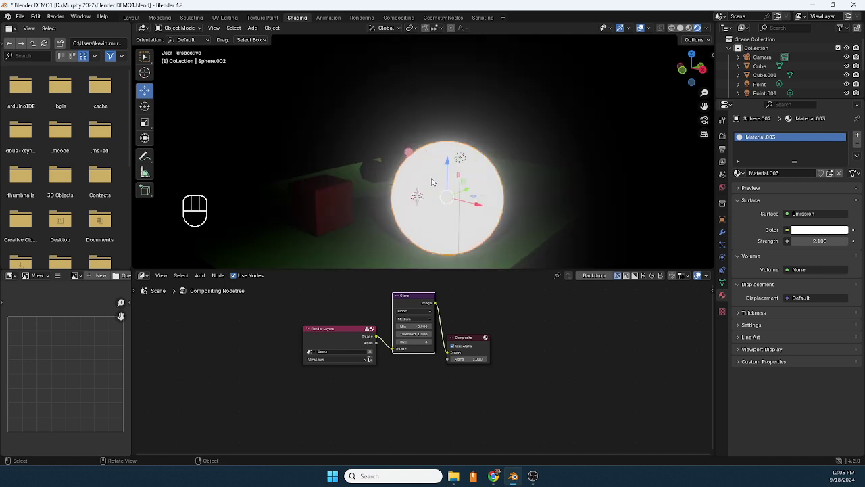
pyautogui.moveTo(487, 208); pyautogui.dragTo(460, 207)
pyautogui.click(807, 230)
pyautogui.moveTo(798, 144); pyautogui.dragTo(784, 171)
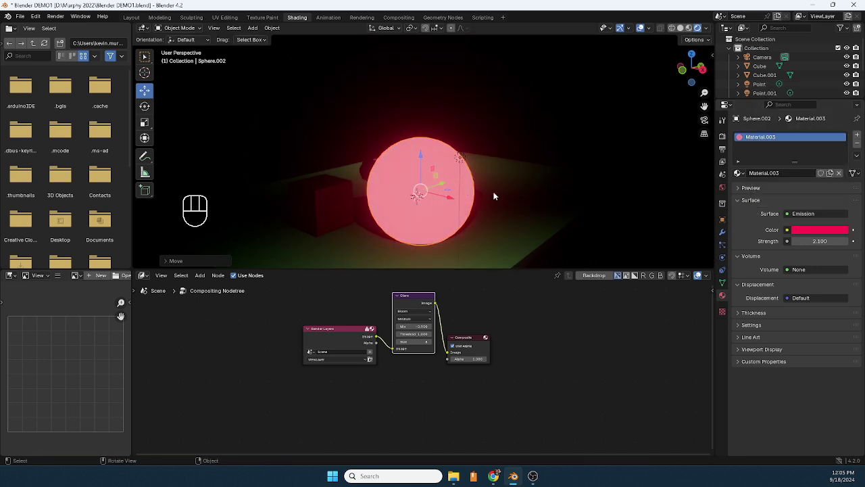
pyautogui.press('s')
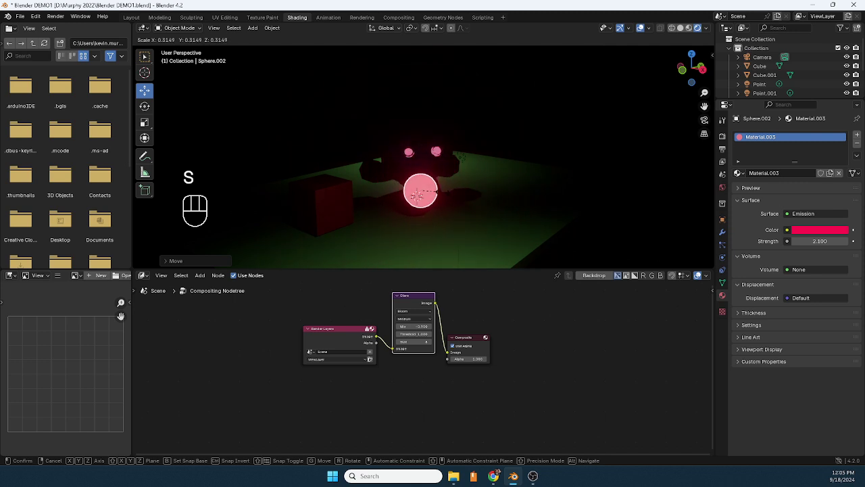
pyautogui.click(413, 191)
pyautogui.moveTo(449, 192); pyautogui.dragTo(422, 162)
# - Set the small pink sphere's glow strength to 3 and move Sphere.002 left beside the red block
pyautogui.click(410, 154)
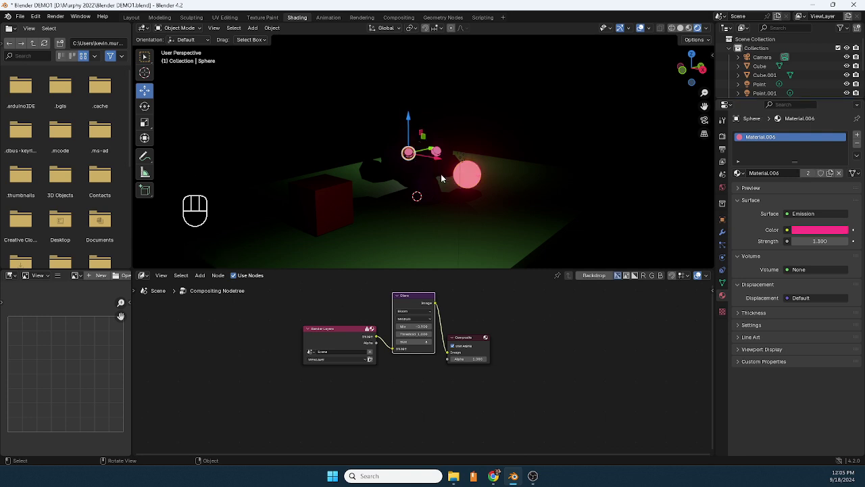
pyautogui.doubleClick(820, 240)
pyautogui.write('5')
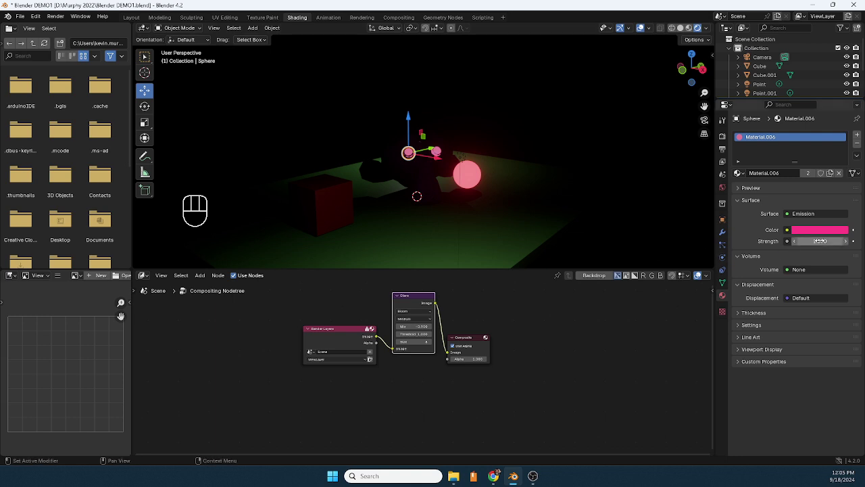
pyautogui.press('Return')
pyautogui.moveTo(819, 241); pyautogui.dragTo(791, 241)
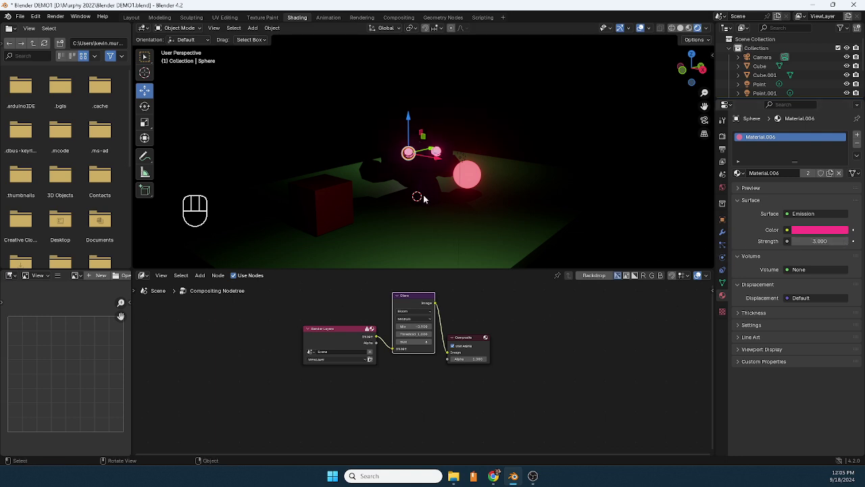
pyautogui.moveTo(428, 200); pyautogui.dragTo(411, 193, button='middle')
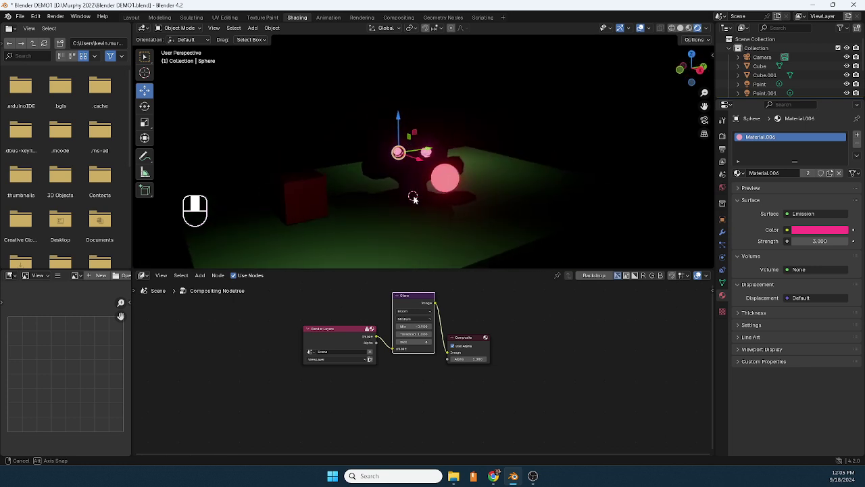
pyautogui.click(446, 184)
pyautogui.moveTo(473, 181); pyautogui.dragTo(341, 183)
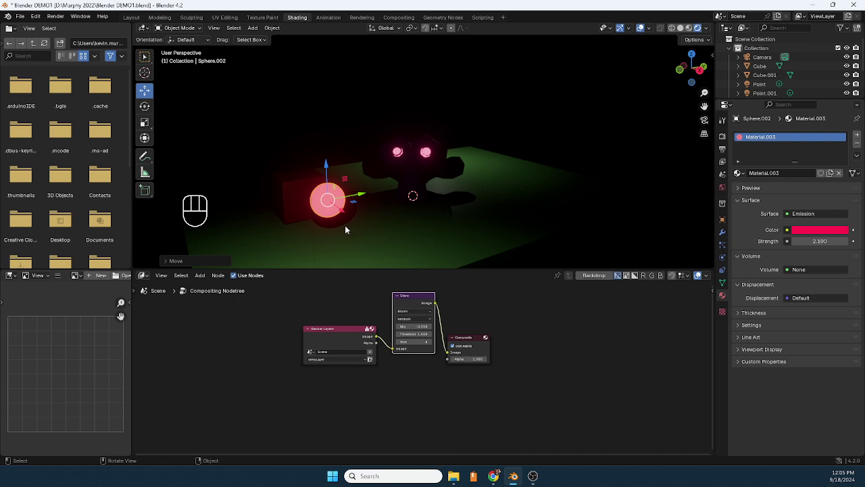
# - Shrink Sphere.002, tweak the glare mix, raise its glow to 5.6, and lower it toward the floor
pyautogui.press('s')
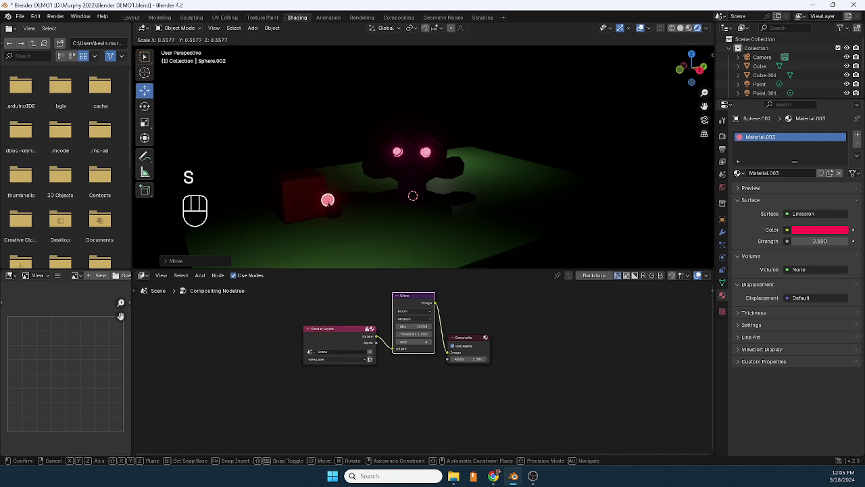
pyautogui.click(332, 212)
pyautogui.moveTo(405, 326); pyautogui.dragTo(418, 327)
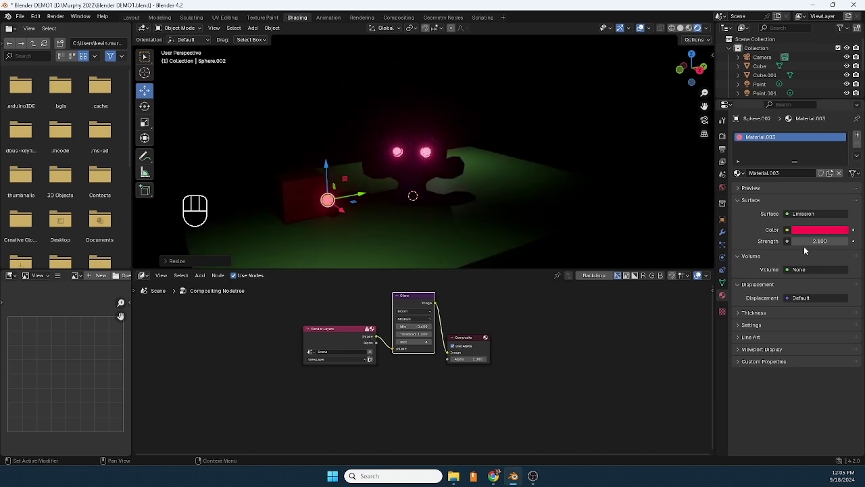
pyautogui.click(845, 240)
pyautogui.moveTo(820, 240); pyautogui.dragTo(838, 241)
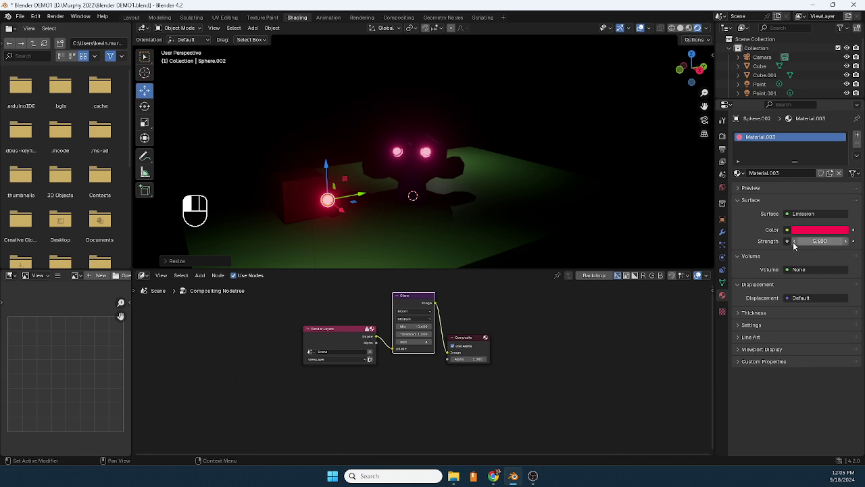
pyautogui.moveTo(331, 170); pyautogui.dragTo(329, 210)
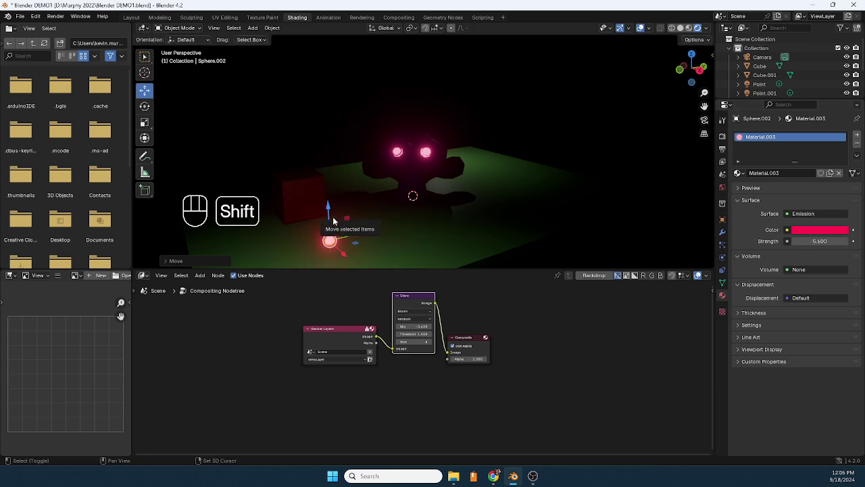
pyautogui.hotkey('shift', 'd')
# - Place the duplicate sphere beside the original and change the glow colour to yellow
pyautogui.click(334, 221)
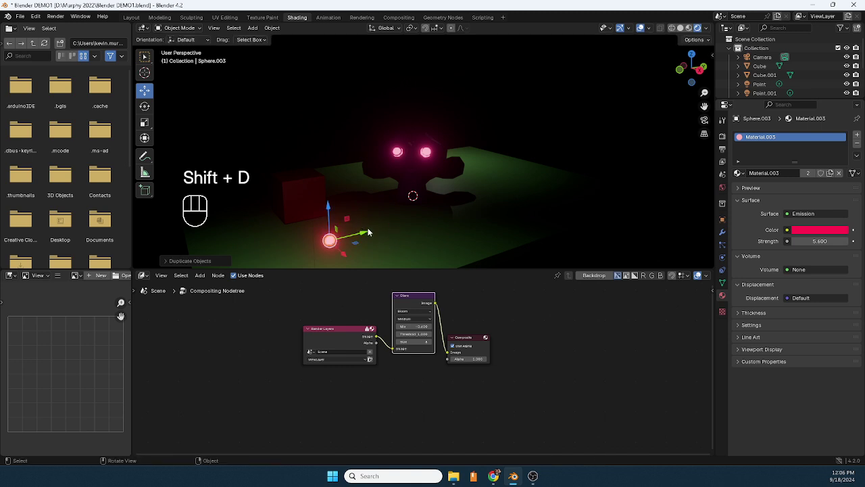
pyautogui.moveTo(362, 233); pyautogui.dragTo(376, 225)
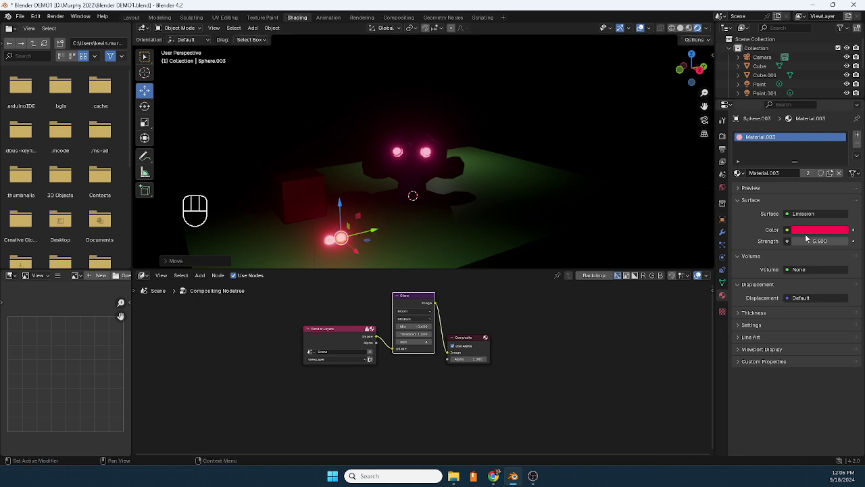
pyautogui.click(806, 235)
pyautogui.click(763, 146)
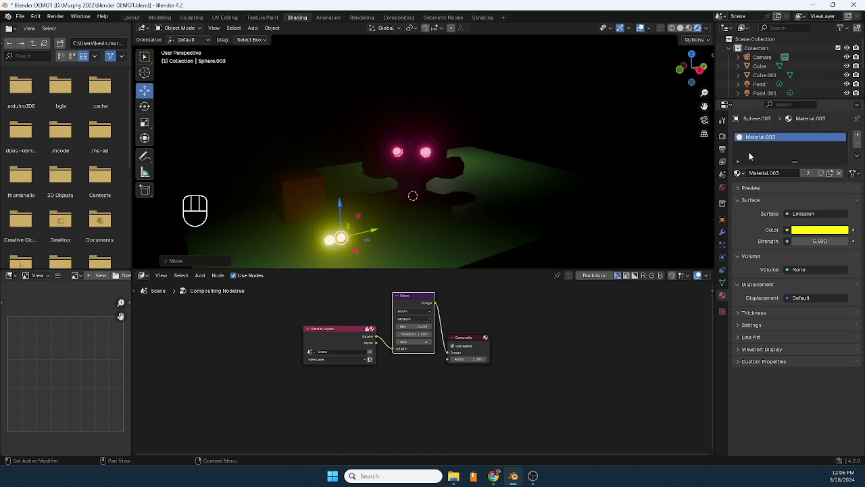
# - Add and remove a material slot, then shift the shared yellow glow to a warmer tint
pyautogui.click(857, 136)
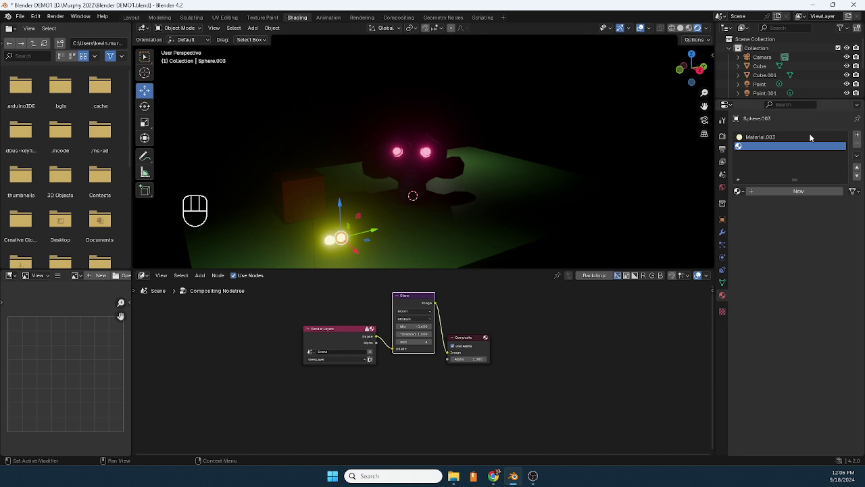
pyautogui.click(857, 145)
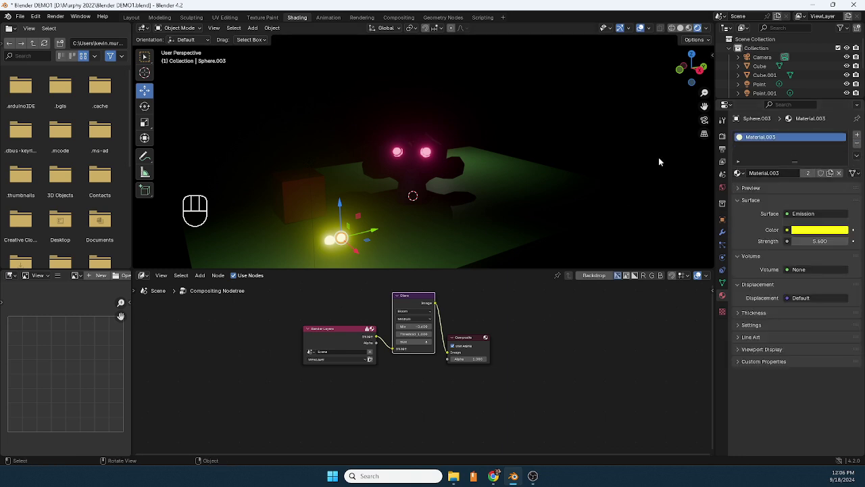
pyautogui.click(338, 249)
pyautogui.click(342, 241)
pyautogui.click(833, 230)
pyautogui.moveTo(804, 152)
pyautogui.mouseDown()
pyautogui.moveTo(785, 144)
pyautogui.moveTo(803, 169)
pyautogui.moveTo(764, 154)
pyautogui.mouseUp()
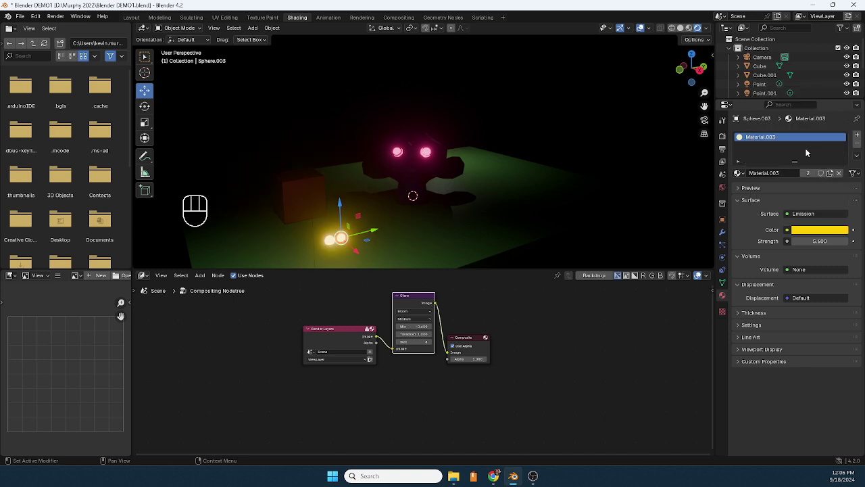
# - Give the copy its own new blue Emission material with strength 6
pyautogui.click(344, 242)
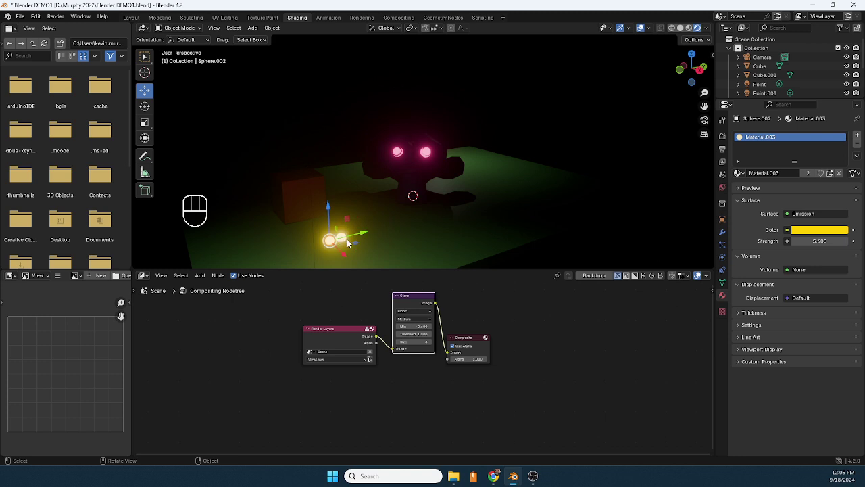
pyautogui.click(347, 238)
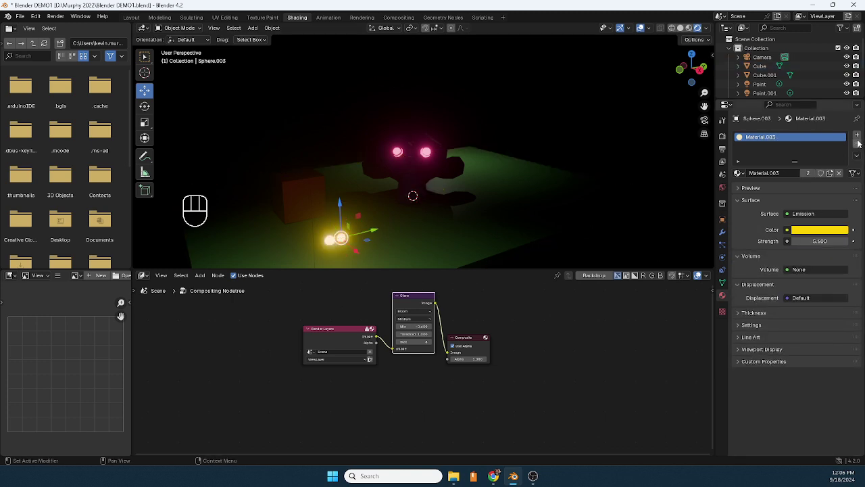
pyautogui.click(858, 145)
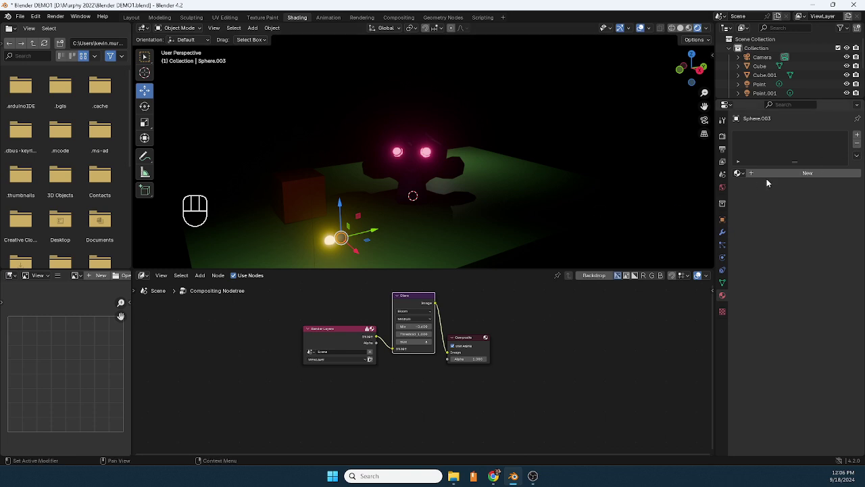
pyautogui.click(797, 174)
pyautogui.click(798, 215)
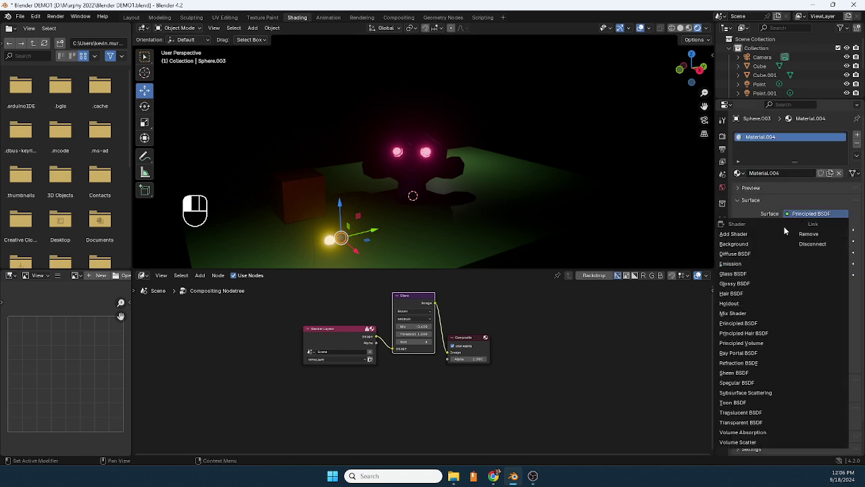
pyautogui.click(737, 258)
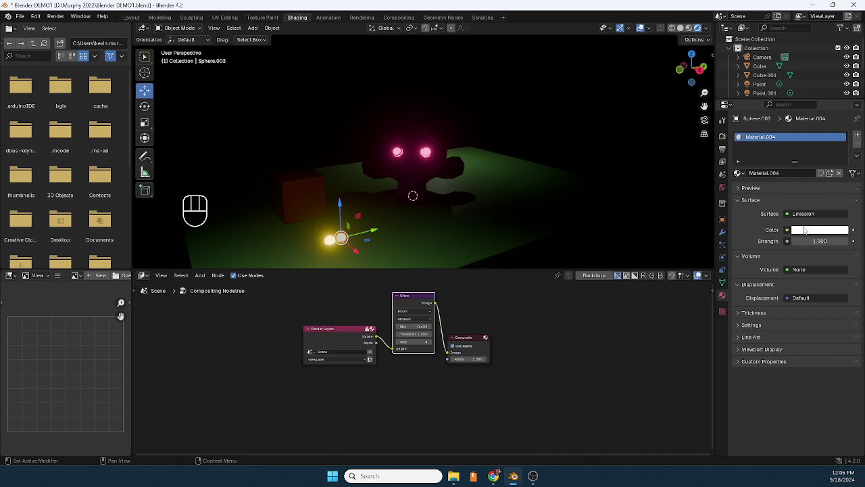
pyautogui.click(818, 230)
pyautogui.click(822, 113)
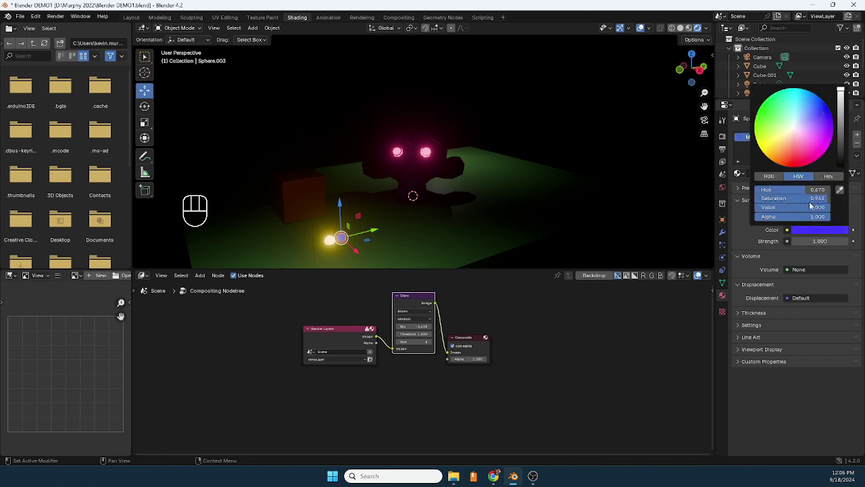
pyautogui.moveTo(820, 241); pyautogui.dragTo(849, 241)
# - Select the floor plane and reposition the Glare and Render Layers nodes in the compositor
pyautogui.click(353, 240)
pyautogui.press('g')
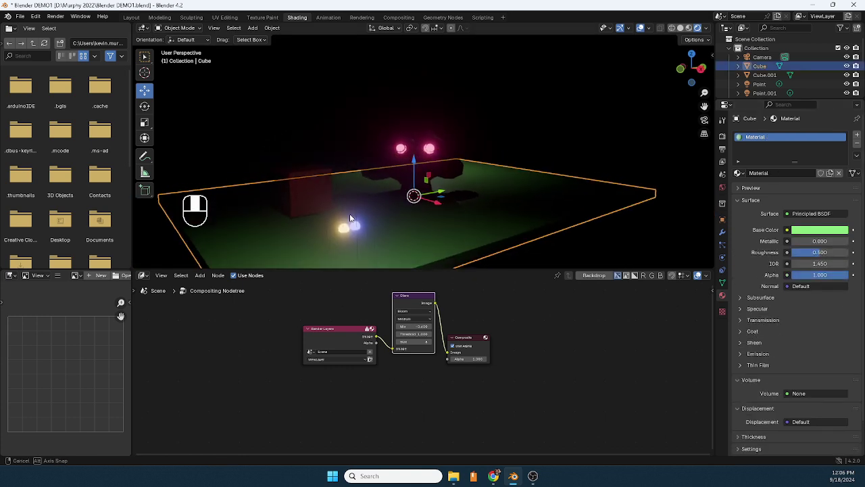
pyautogui.moveTo(351, 218); pyautogui.dragTo(374, 197, button='middle')
pyautogui.moveTo(411, 296); pyautogui.dragTo(410, 298)
pyautogui.moveTo(349, 330); pyautogui.dragTo(345, 327)
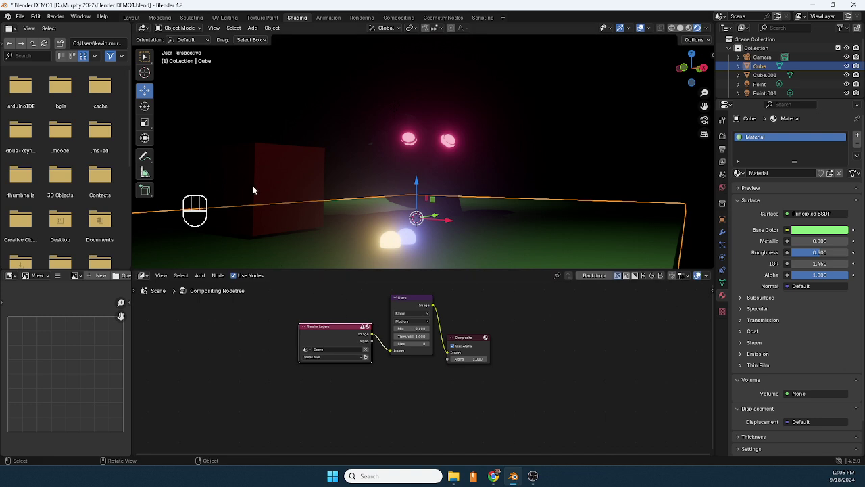
# - In the Compositor, place the Glare node between Render Layers and Composite
pyautogui.click(142, 275)
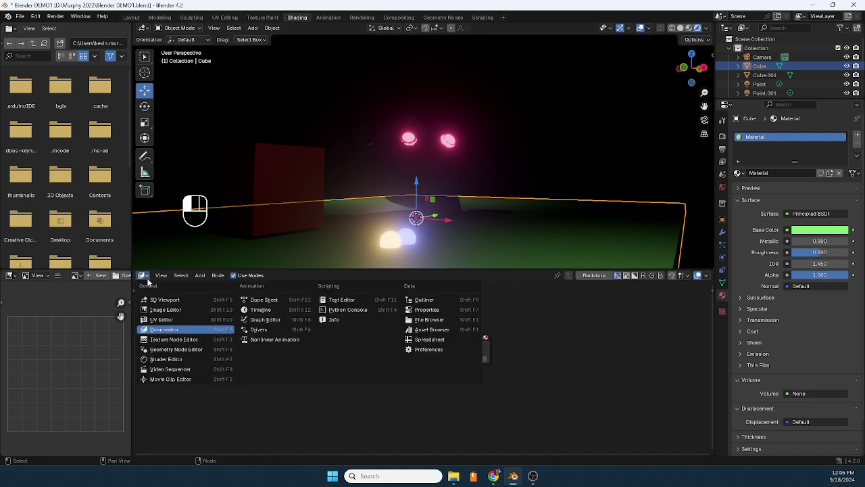
pyautogui.click(171, 359)
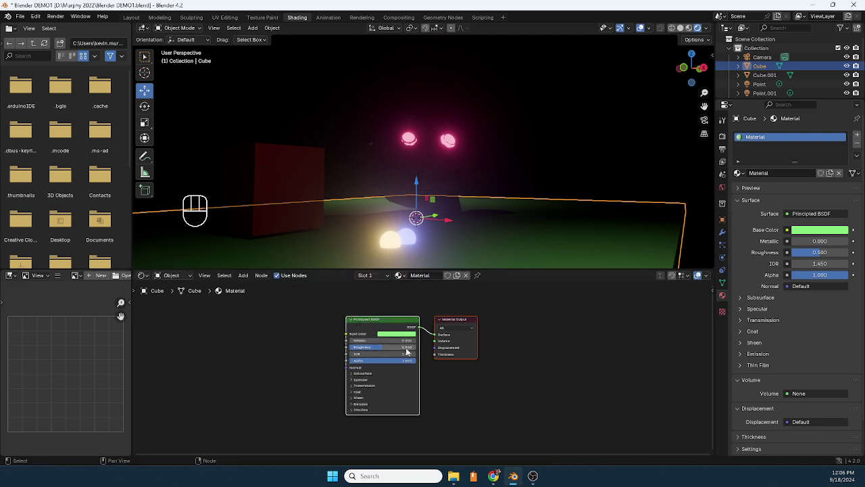
pyautogui.click(143, 276)
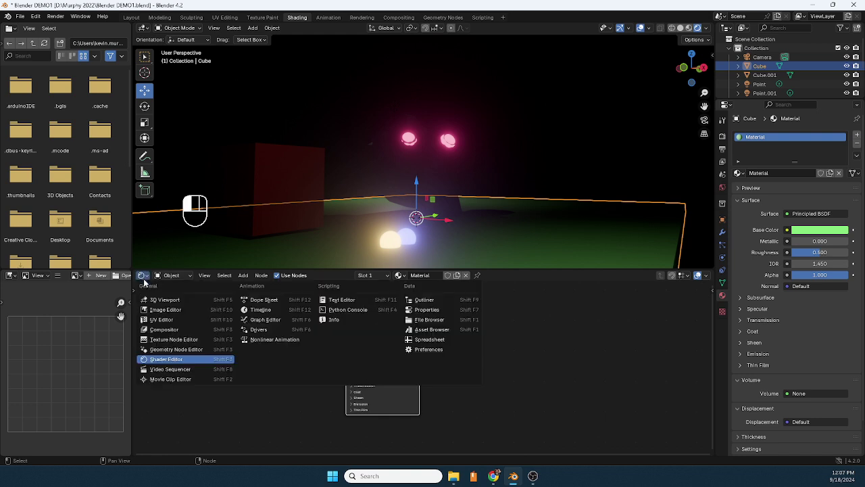
pyautogui.click(163, 329)
pyautogui.moveTo(409, 304); pyautogui.dragTo(411, 303)
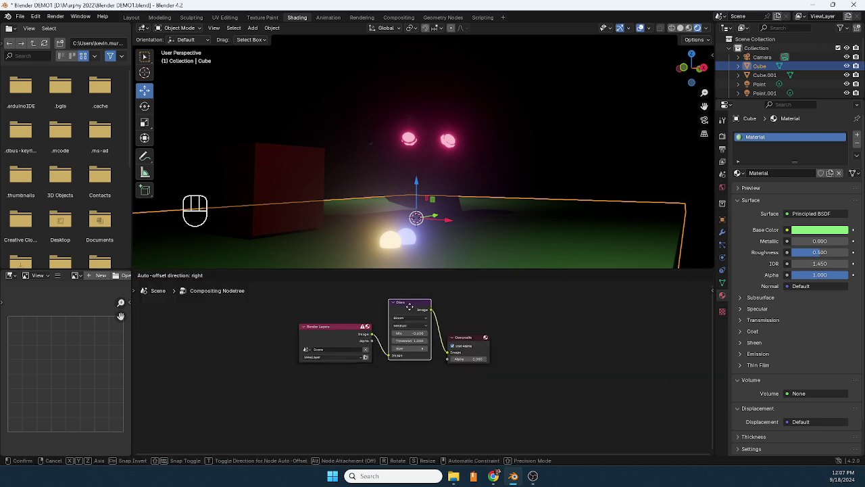
# - Return the node area to the cube's Shader Editor and orbit the viewport
pyautogui.click(143, 276)
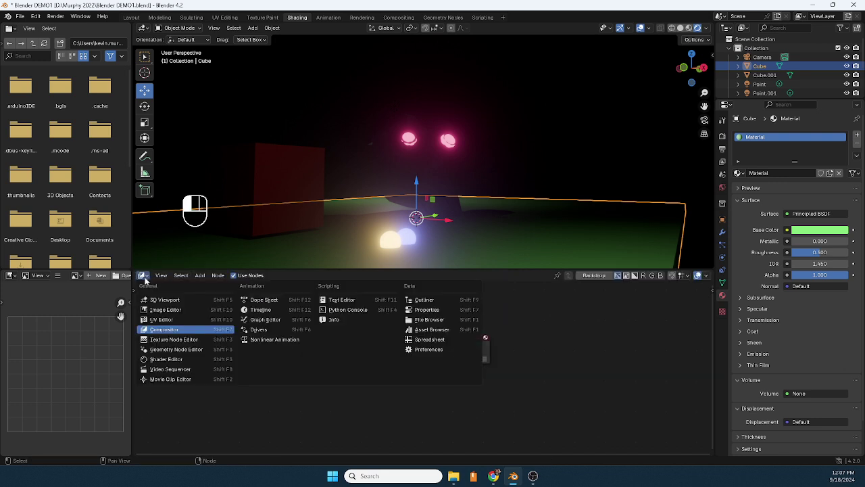
pyautogui.click(166, 360)
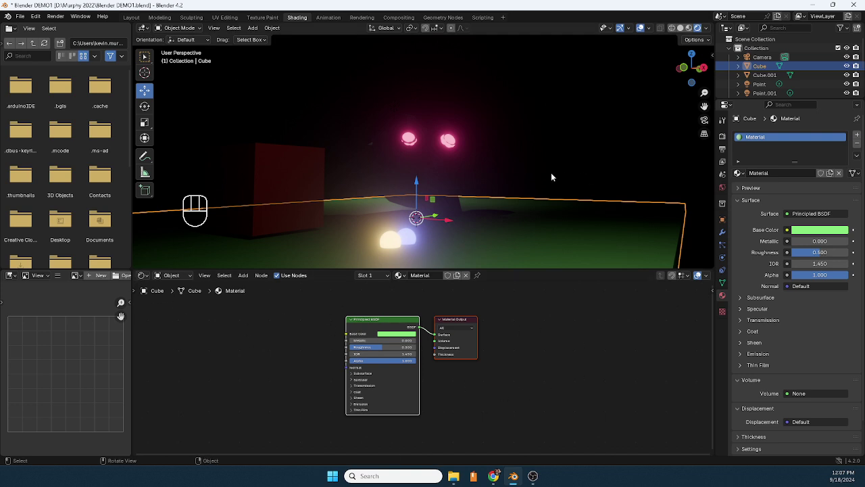
pyautogui.moveTo(551, 175); pyautogui.dragTo(137, 224, button='middle')
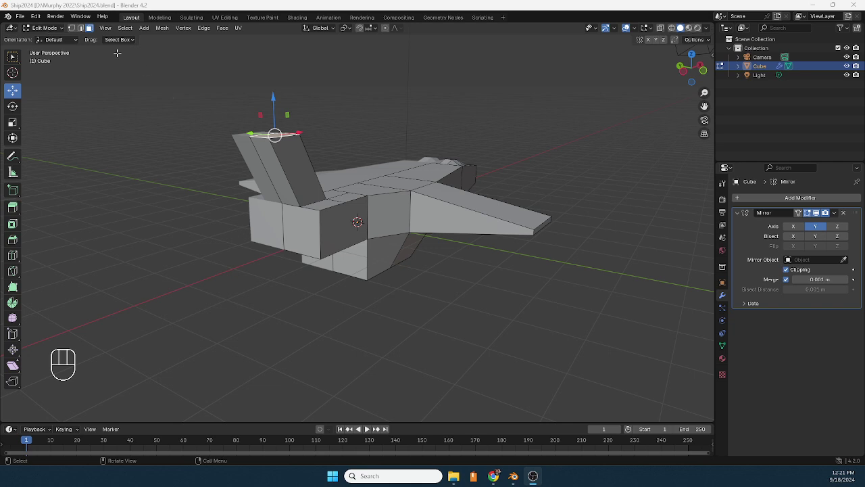
# - Inset a face on the ship's side and push it into the hull along X
pyautogui.click(287, 231)
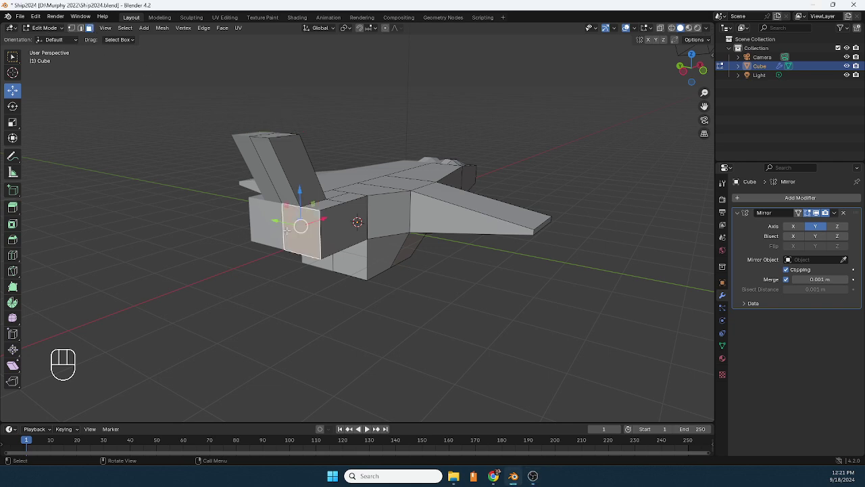
pyautogui.press('e')
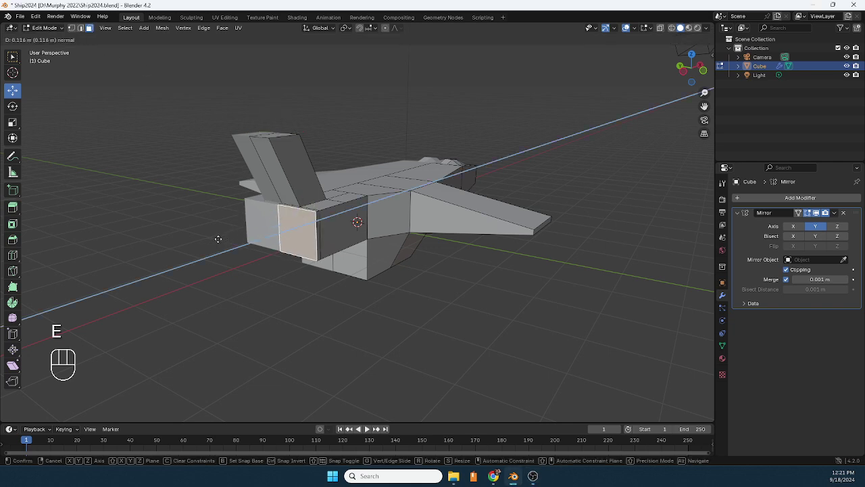
pyautogui.rightClick(216, 240)
pyautogui.press('s')
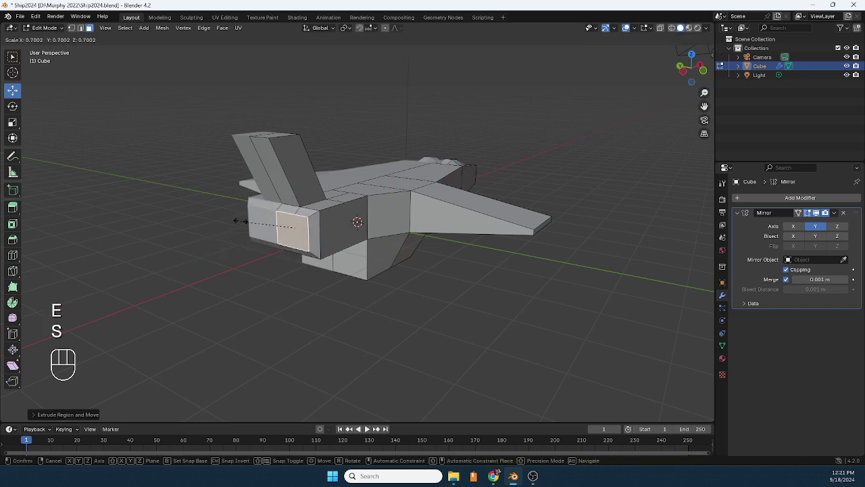
pyautogui.click(246, 220)
pyautogui.press('e')
pyautogui.rightClick(229, 227)
pyautogui.moveTo(312, 221); pyautogui.dragTo(327, 216)
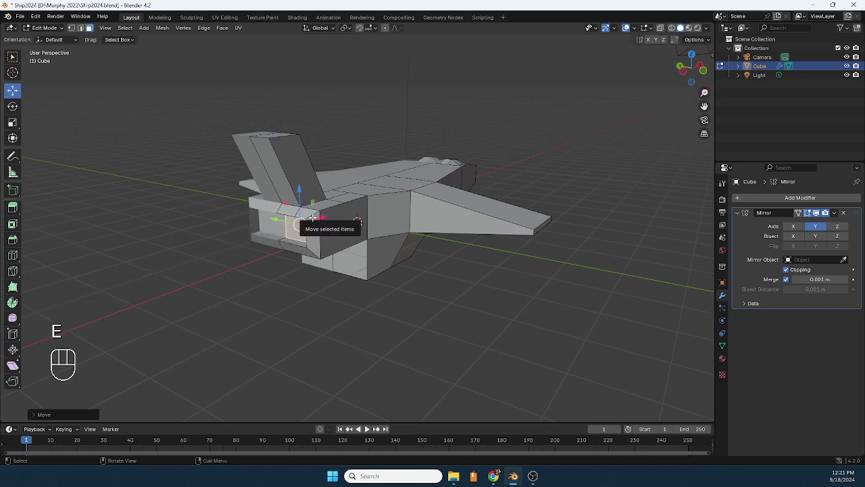
# - Extrude and shrink the recessed face to about 0.37, shift it along X, and preview it rendered
pyautogui.press('e')
pyautogui.rightClick(307, 217)
pyautogui.press('s')
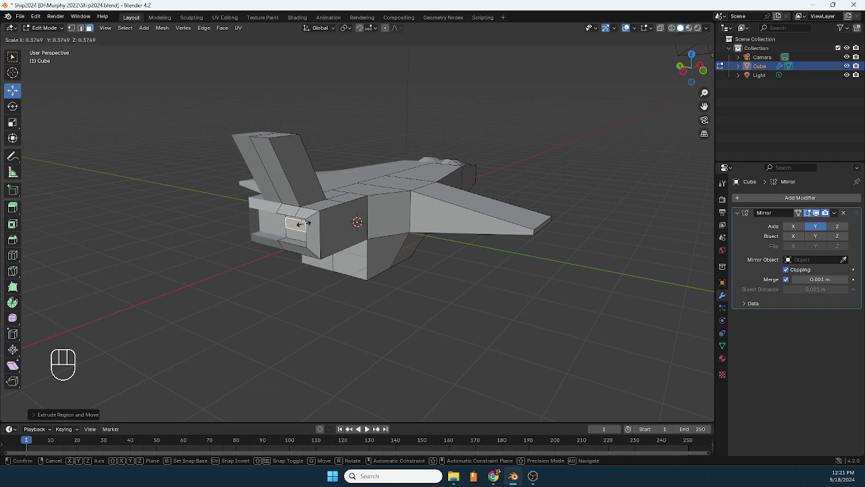
pyautogui.click(302, 224)
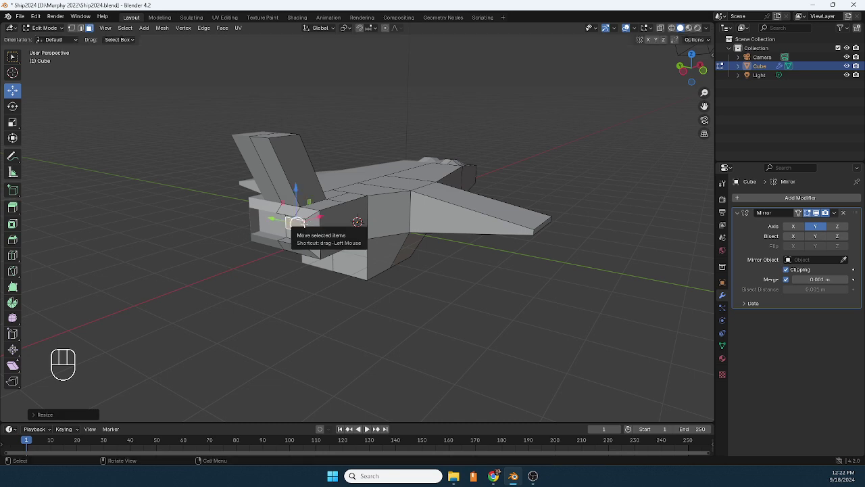
pyautogui.moveTo(316, 220); pyautogui.dragTo(317, 221)
pyautogui.moveTo(316, 221); pyautogui.dragTo(337, 232, button='middle')
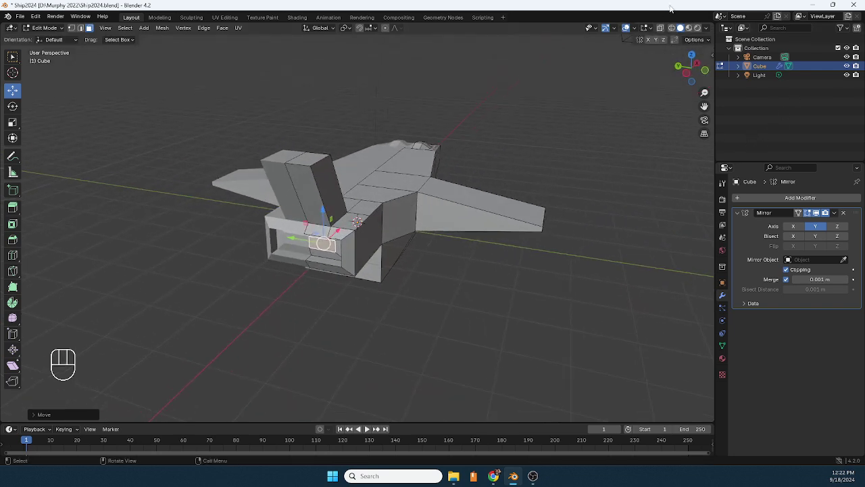
pyautogui.click(697, 28)
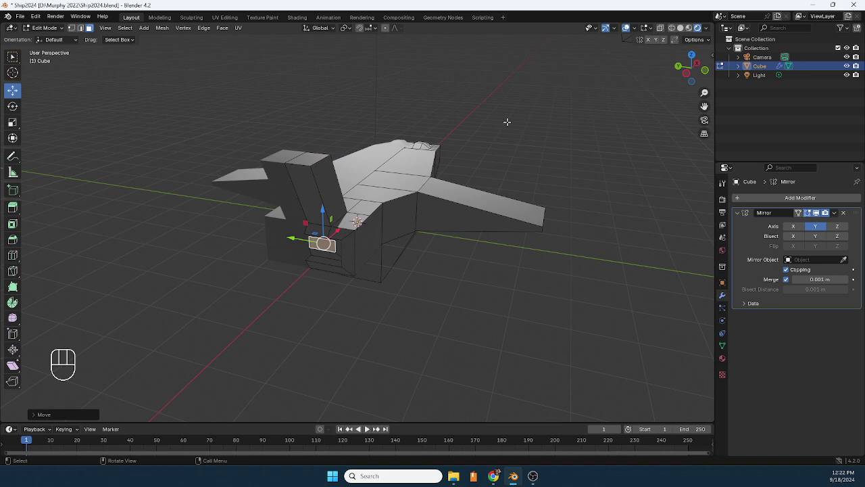
pyautogui.click(298, 18)
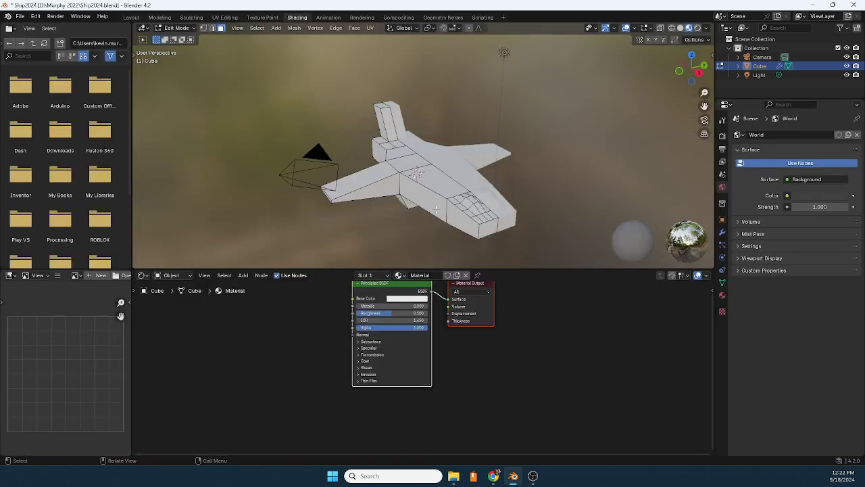
# - Switch to rendered shading and set the ship's base material colour to blue
pyautogui.click(698, 27)
pyautogui.moveTo(614, 101)
pyautogui.mouseDown(button='middle')
pyautogui.moveTo(564, 121)
pyautogui.moveTo(595, 106)
pyautogui.moveTo(605, 111)
pyautogui.mouseUp(button='middle')
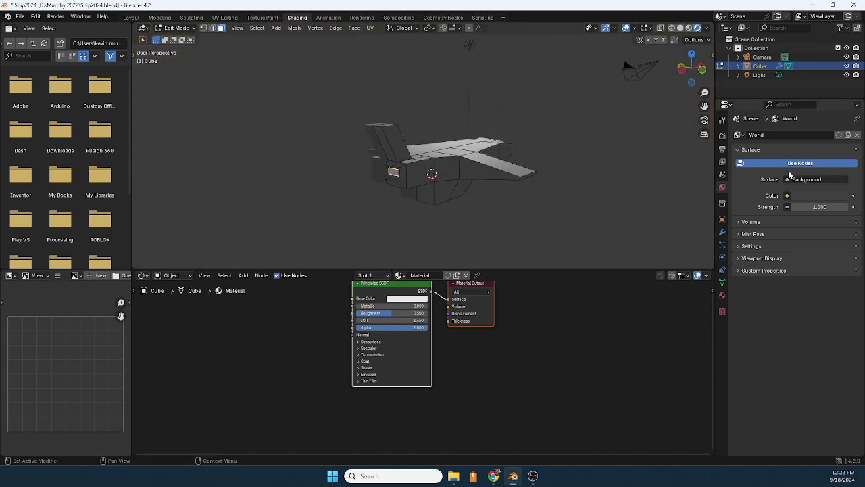
pyautogui.click(722, 297)
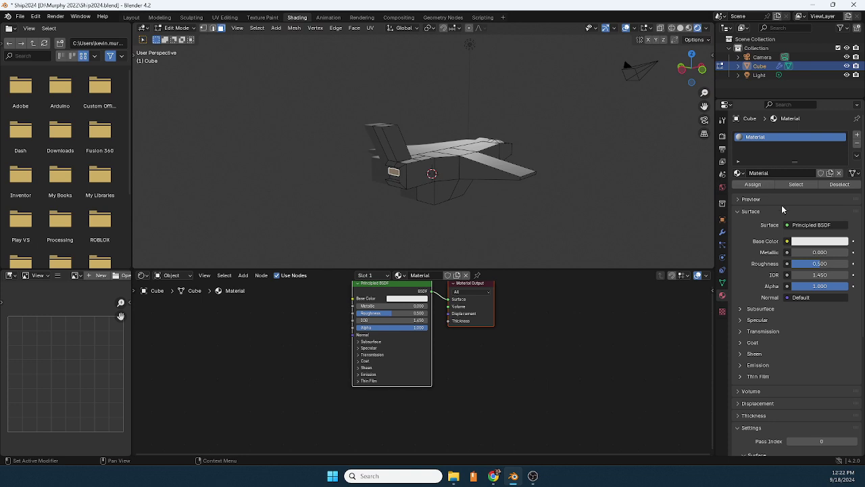
pyautogui.click(806, 243)
pyautogui.moveTo(819, 173); pyautogui.dragTo(819, 129)
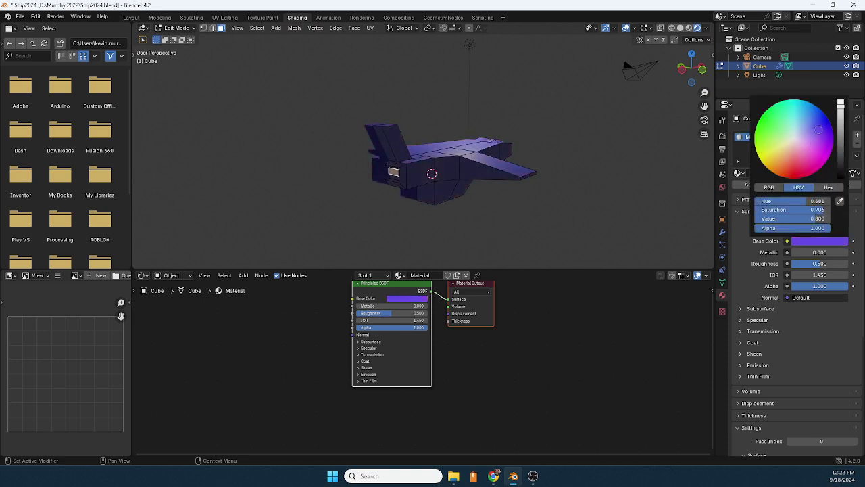
pyautogui.scroll(3, 416, 146)
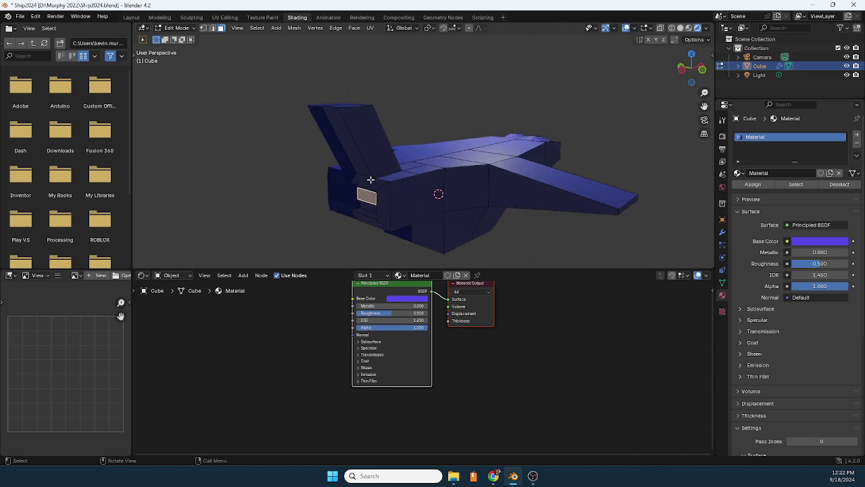
pyautogui.moveTo(371, 179); pyautogui.dragTo(380, 175, button='middle')
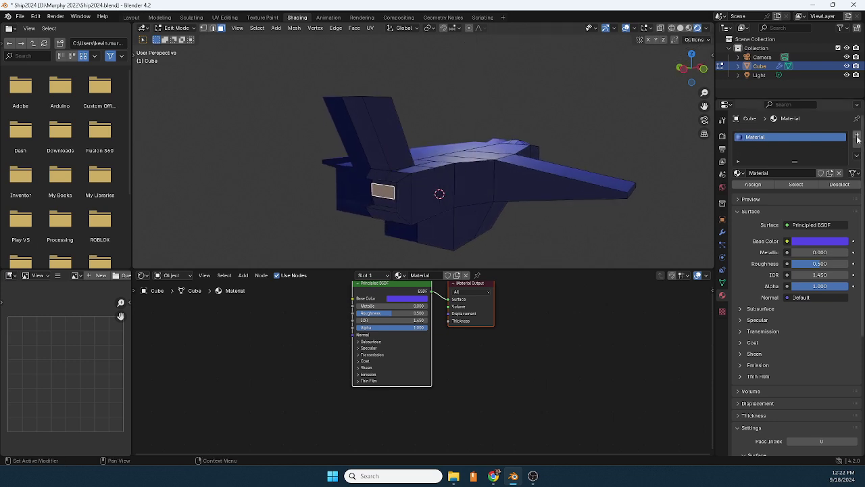
# - Add a second orange-red Emission material at strength 4.5, then switch the node area to Compositor
pyautogui.click(858, 138)
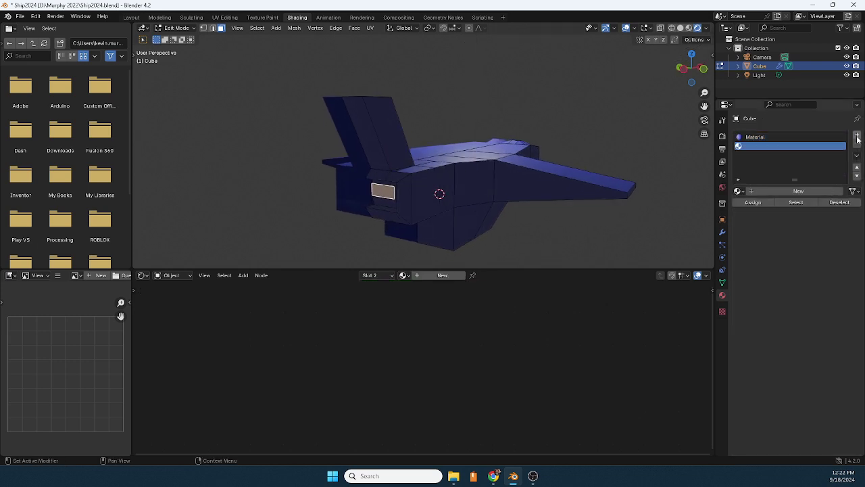
pyautogui.click(792, 192)
pyautogui.click(808, 243)
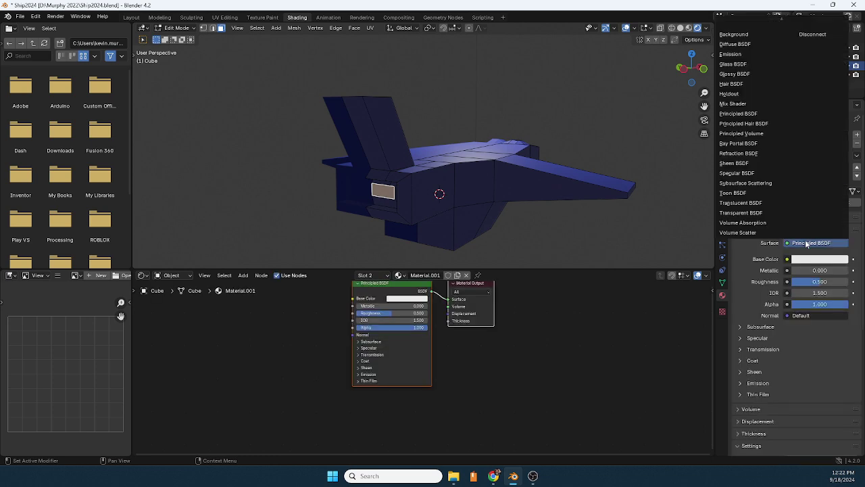
pyautogui.click(731, 54)
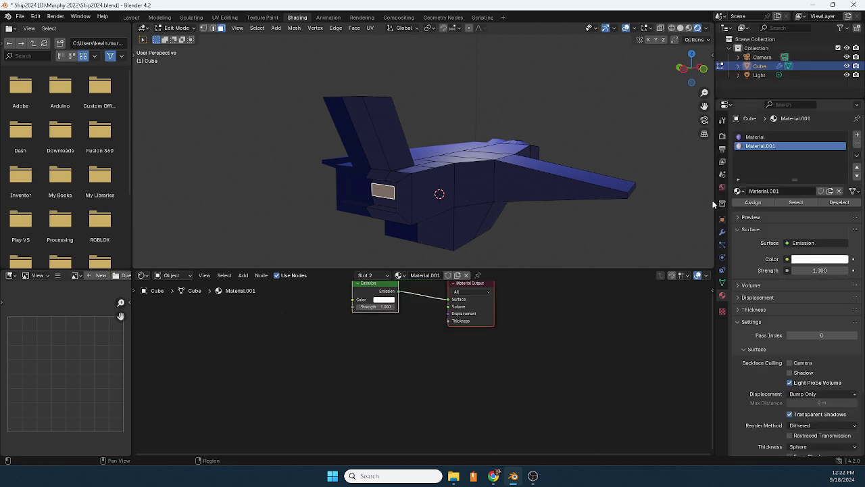
pyautogui.click(807, 260)
pyautogui.click(786, 188)
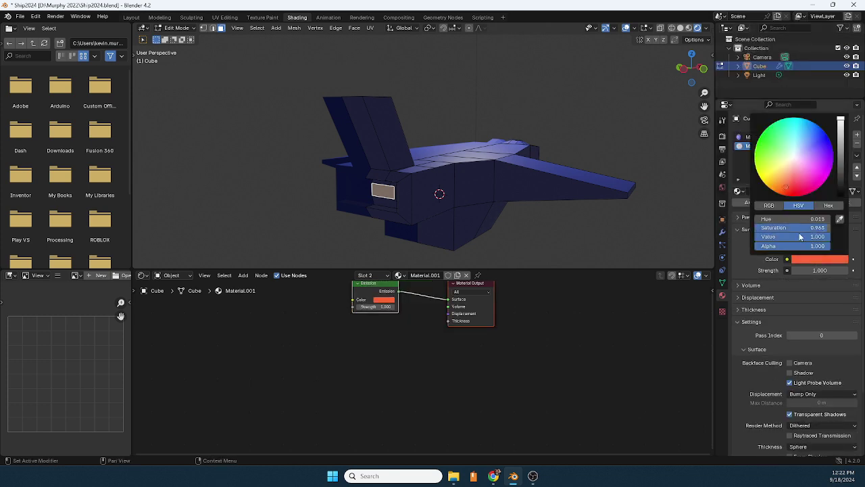
pyautogui.moveTo(818, 270); pyautogui.dragTo(845, 270)
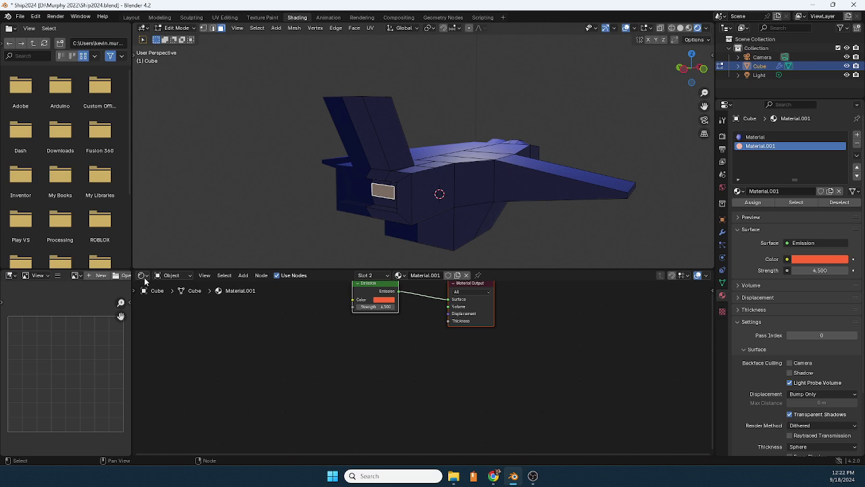
pyautogui.click(143, 275)
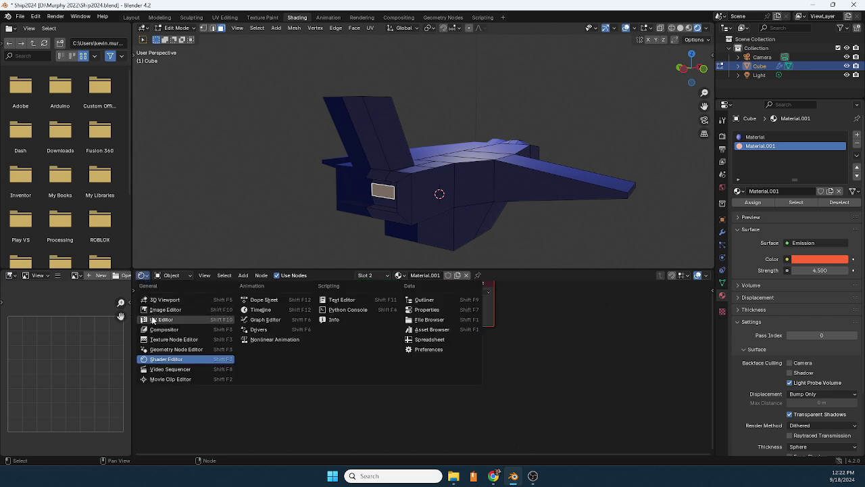
pyautogui.click(169, 330)
# - Enable compositing nodes and insert a Bloom Glare node between Render Layers and Composite
pyautogui.click(234, 275)
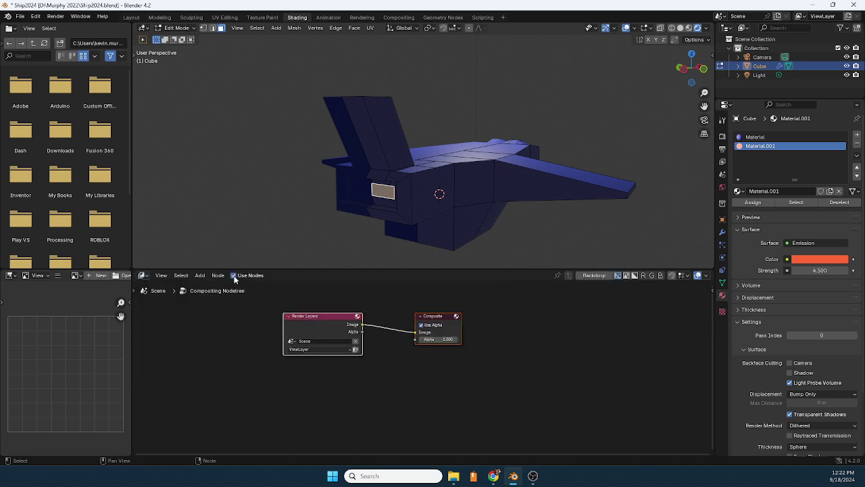
pyautogui.click(200, 275)
pyautogui.moveTo(208, 316)
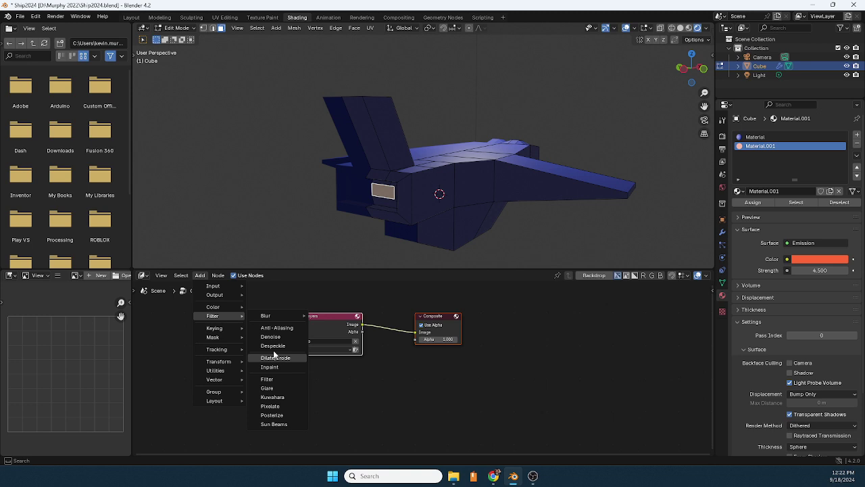
pyautogui.click(267, 388)
pyautogui.click(375, 304)
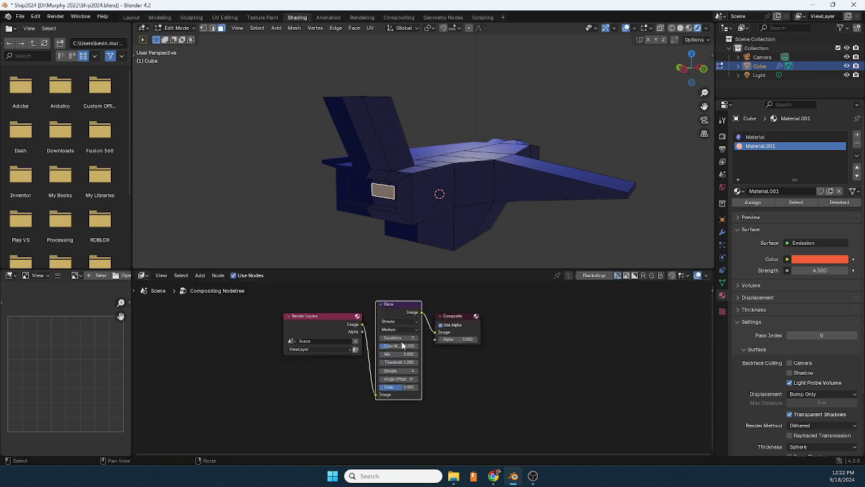
pyautogui.click(395, 323)
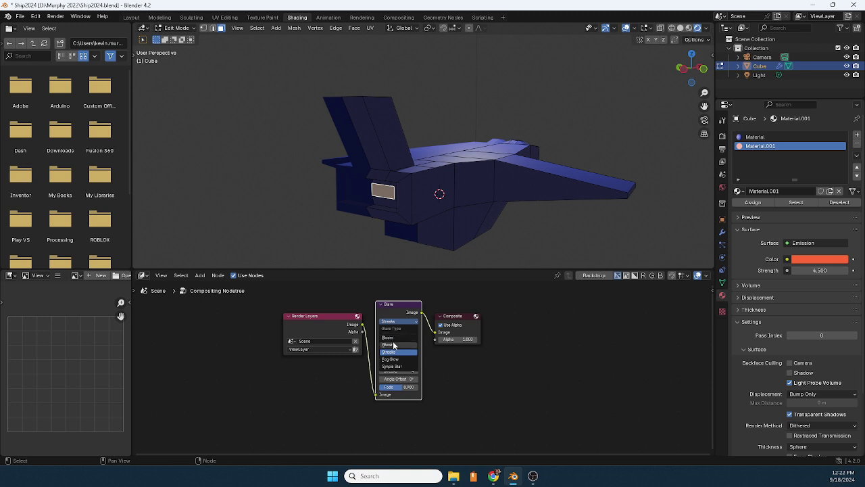
pyautogui.click(392, 337)
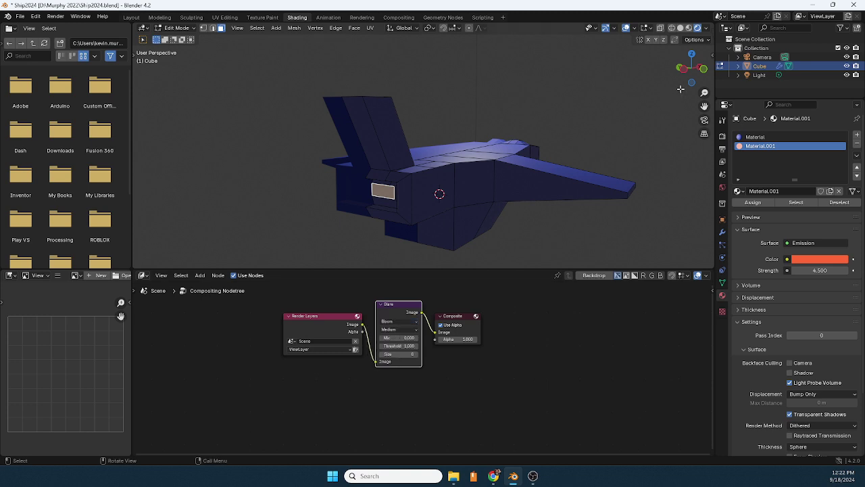
# - Set viewport shading Compositor to Always and raise the red emission strength to 11.5
pyautogui.click(706, 28)
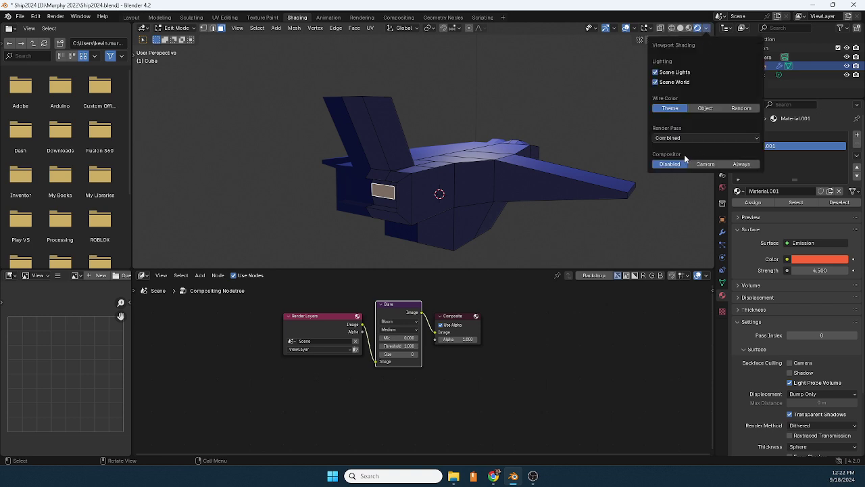
pyautogui.click(739, 164)
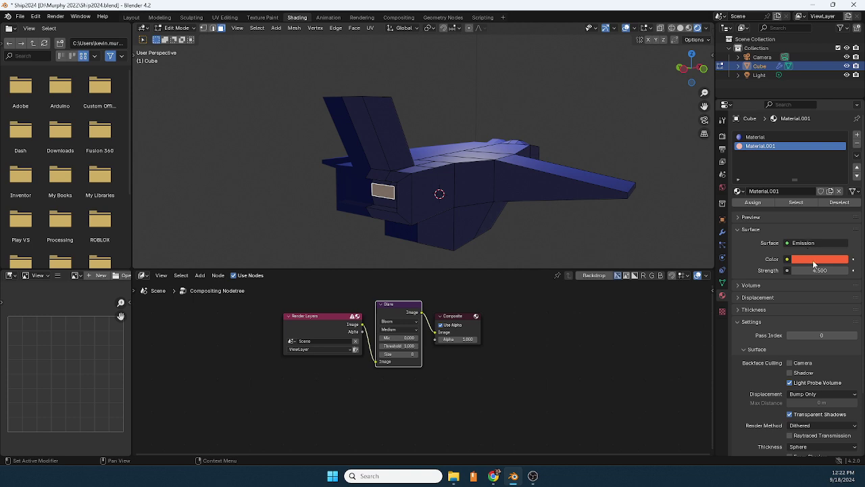
pyautogui.moveTo(814, 270); pyautogui.dragTo(853, 270)
# - Lower the bloom mix to -0.3 and make only the thruster face glow red at strength 4.1
pyautogui.moveTo(404, 338)
pyautogui.mouseDown()
pyautogui.moveTo(389, 337)
pyautogui.moveTo(404, 337)
pyautogui.mouseUp()
pyautogui.moveTo(378, 196); pyautogui.dragTo(391, 192, button='middle')
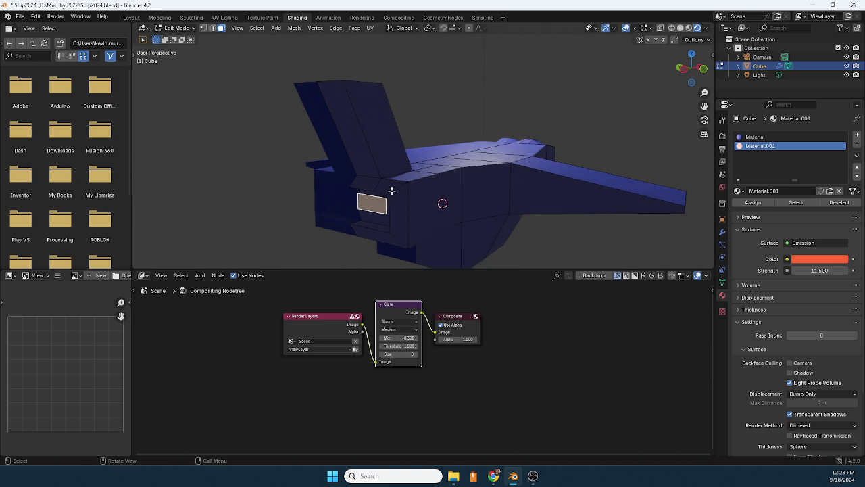
pyautogui.click(757, 205)
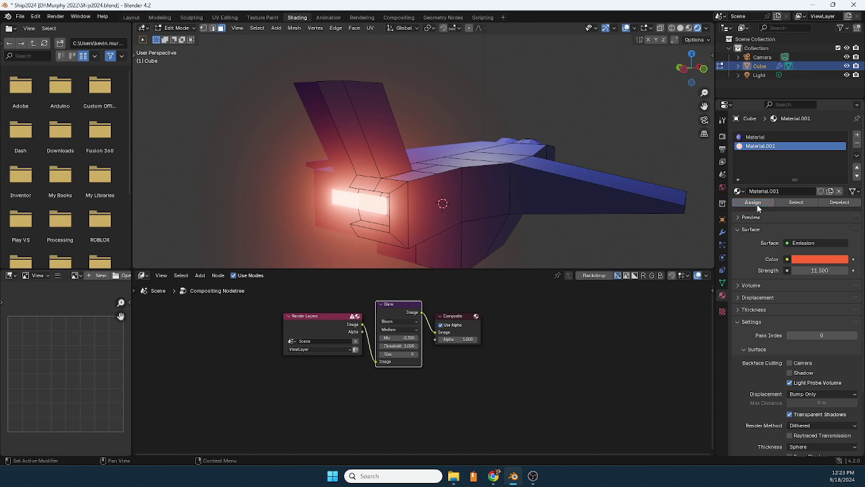
pyautogui.click(756, 137)
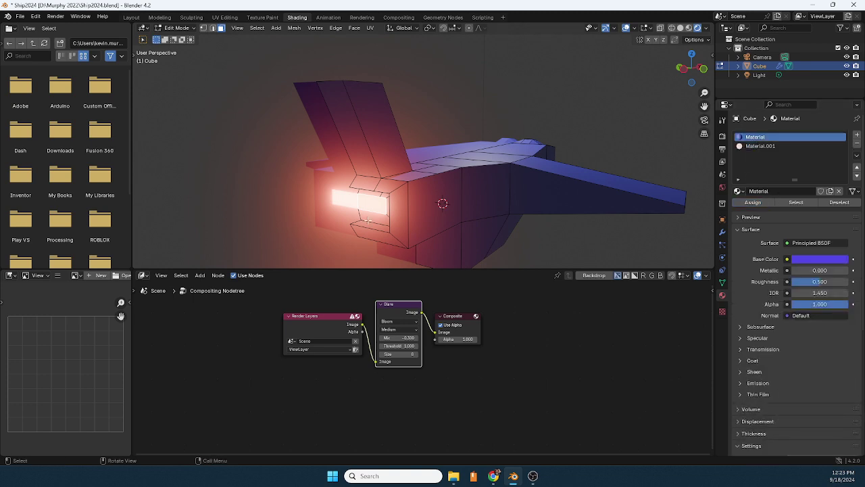
pyautogui.click(753, 202)
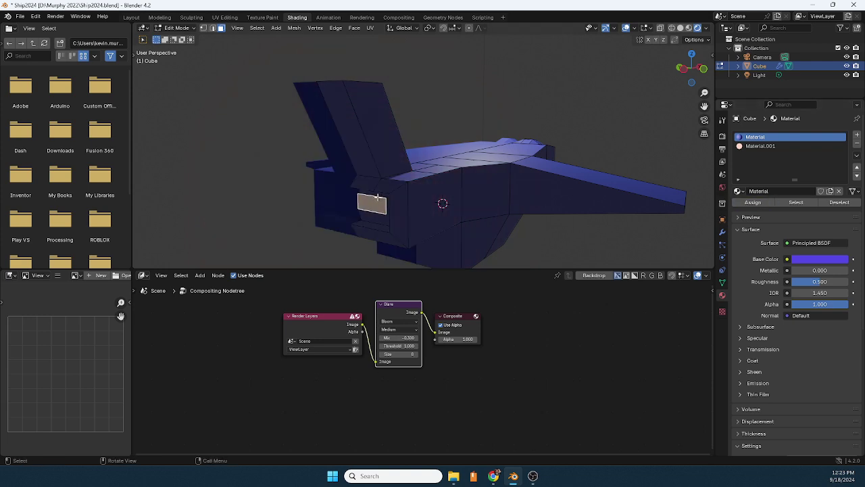
pyautogui.click(764, 146)
pyautogui.click(753, 202)
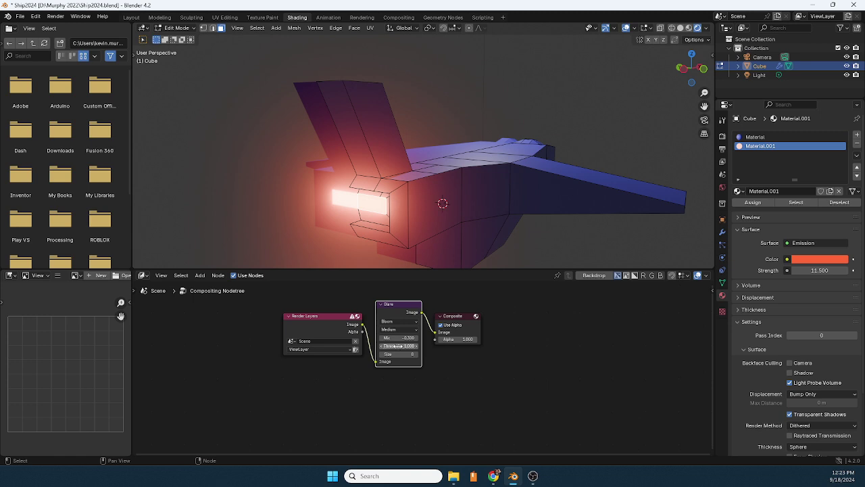
pyautogui.moveTo(819, 270); pyautogui.dragTo(625, 212)
# - Select the two cabin window faces and add a new material slot
pyautogui.moveTo(626, 212); pyautogui.dragTo(349, 157, button='middle')
pyautogui.scroll(-2, 349, 157)
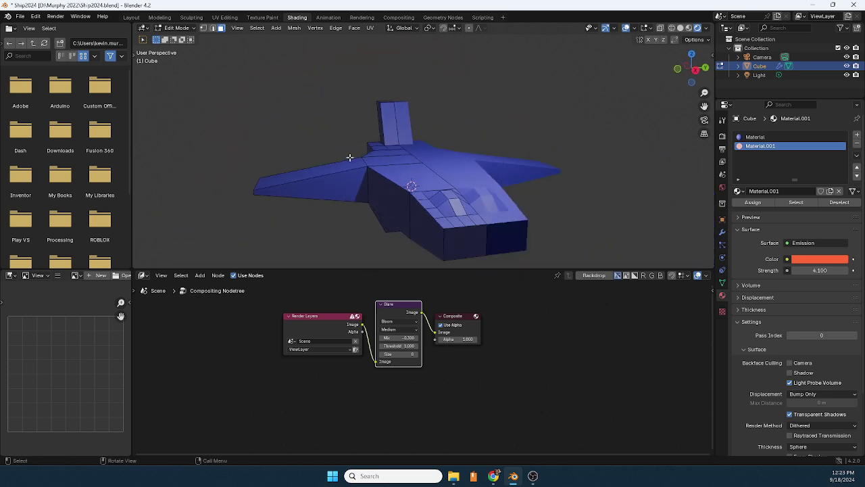
pyautogui.click(462, 212)
pyautogui.moveTo(462, 211); pyautogui.dragTo(459, 211, button='middle')
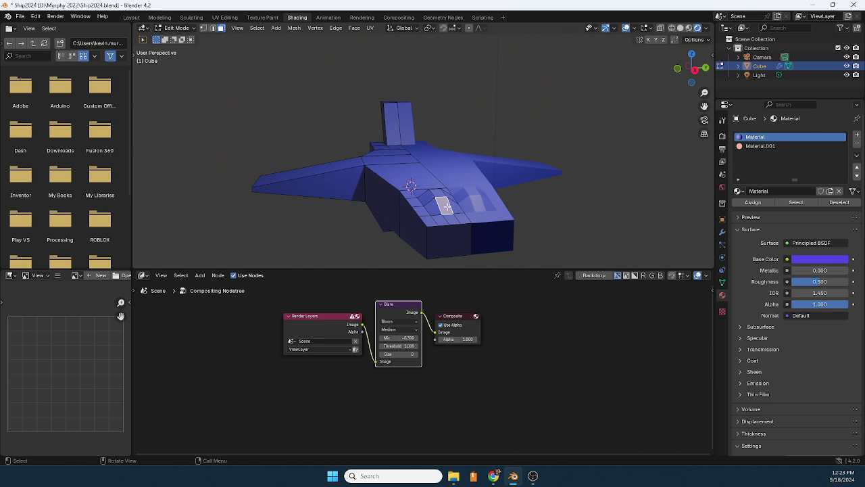
pyautogui.click(857, 135)
# - Create a yellow Emission material, assign it to the window faces, and raise strength to 1.7
pyautogui.click(808, 191)
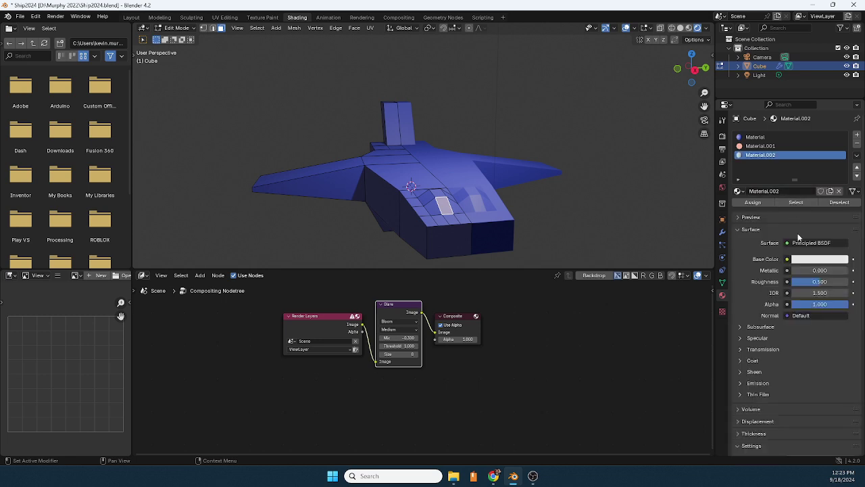
pyautogui.click(805, 242)
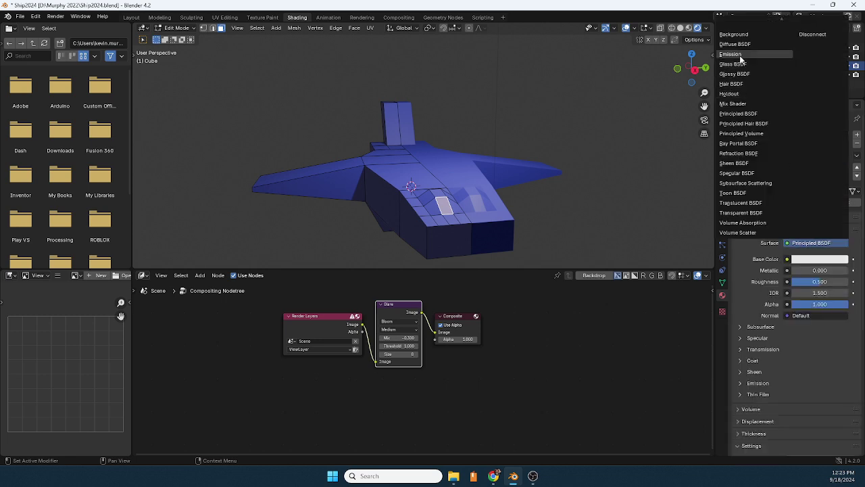
pyautogui.click(764, 54)
pyautogui.click(818, 259)
pyautogui.click(786, 177)
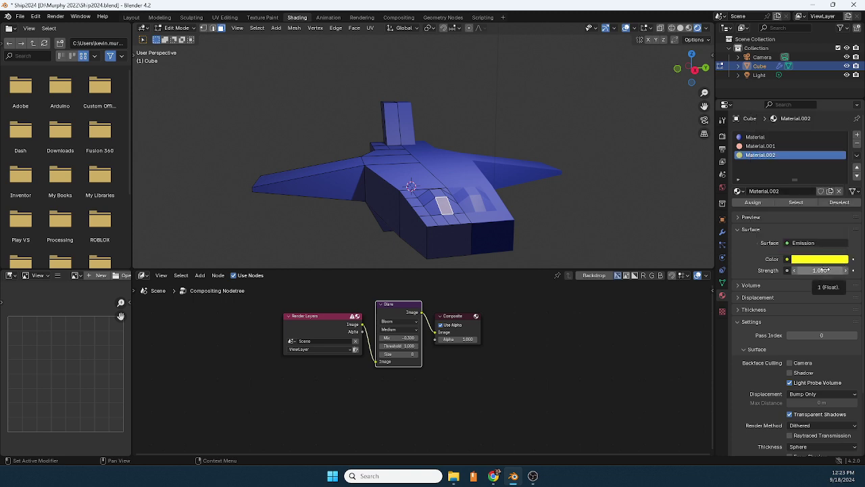
pyautogui.click(757, 203)
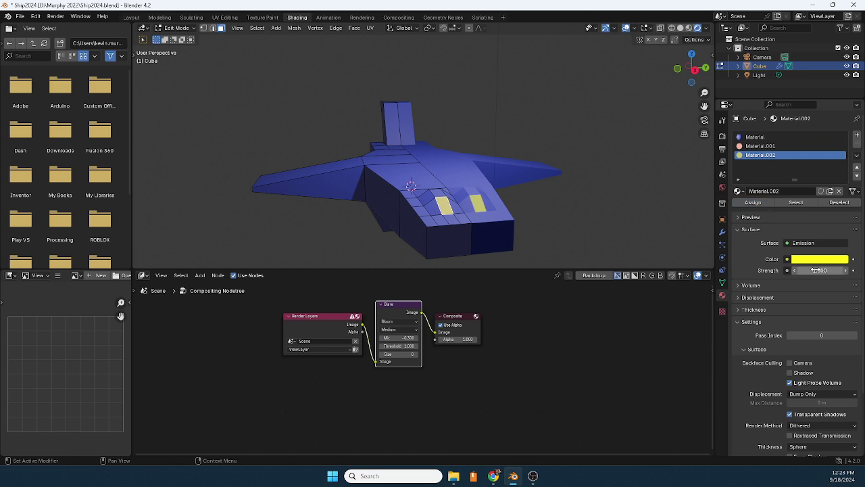
pyautogui.moveTo(820, 270)
pyautogui.mouseDown()
pyautogui.moveTo(841, 271)
pyautogui.moveTo(824, 270)
pyautogui.mouseUp()
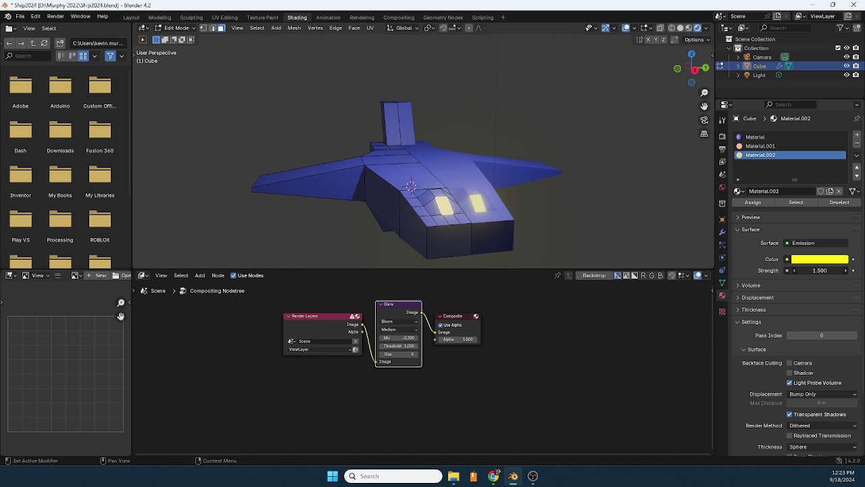
pyautogui.moveTo(596, 170); pyautogui.dragTo(504, 202, button='middle')
# - Subdivide the large hull side panel twice into a fine grid of faces
pyautogui.click(505, 203)
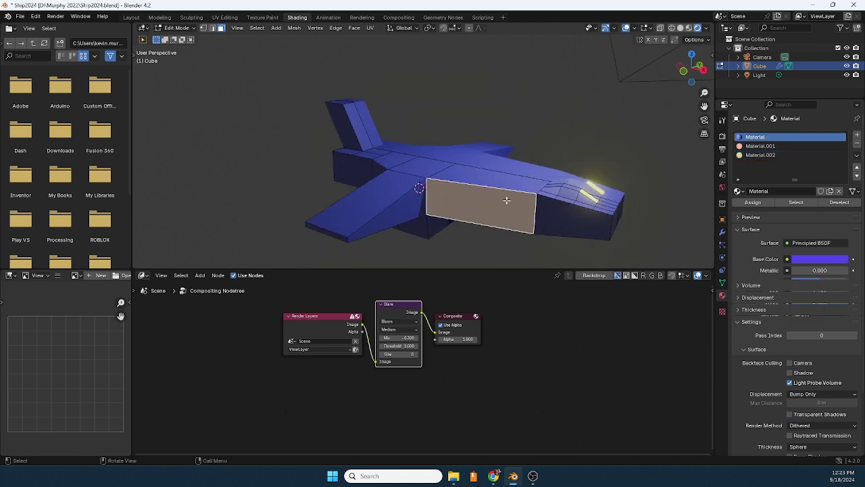
pyautogui.rightClick(505, 203)
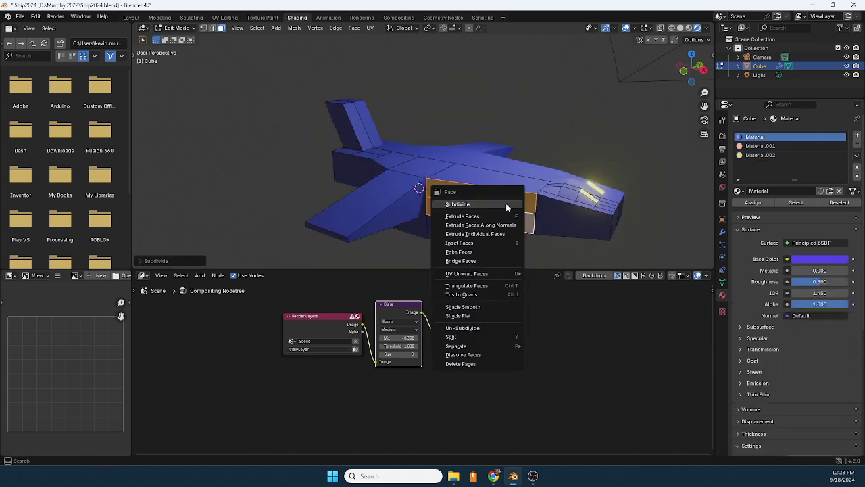
pyautogui.click(505, 202)
pyautogui.rightClick(506, 203)
pyautogui.click(506, 203)
# - Select a horizontal row of four small grid faces for the strip
pyautogui.click(511, 207)
pyautogui.click(458, 198)
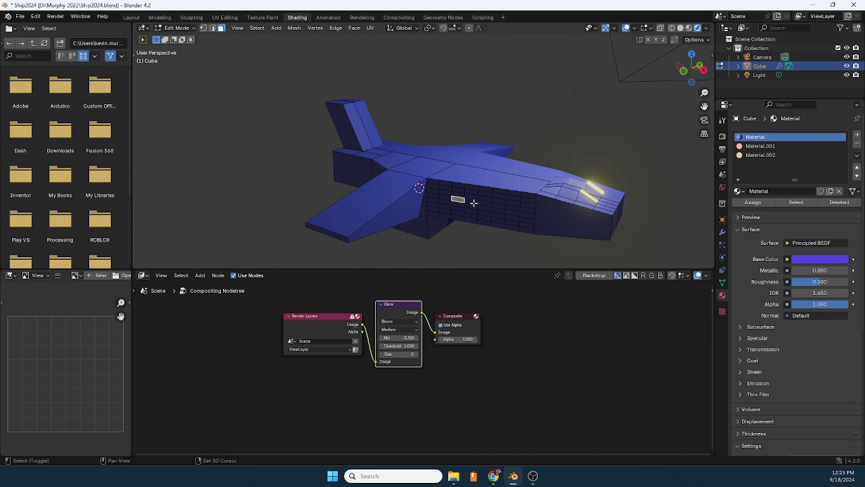
pyautogui.keyDown('shift'); pyautogui.click(475, 202); pyautogui.keyUp('shift')
pyautogui.keyDown('shift'); pyautogui.click(486, 204); pyautogui.keyUp('shift')
pyautogui.keyDown('shift'); pyautogui.click(495, 206); pyautogui.keyUp('shift')
# - Create a new pinkish-red Emission material and assign it to the strip faces
pyautogui.click(858, 134)
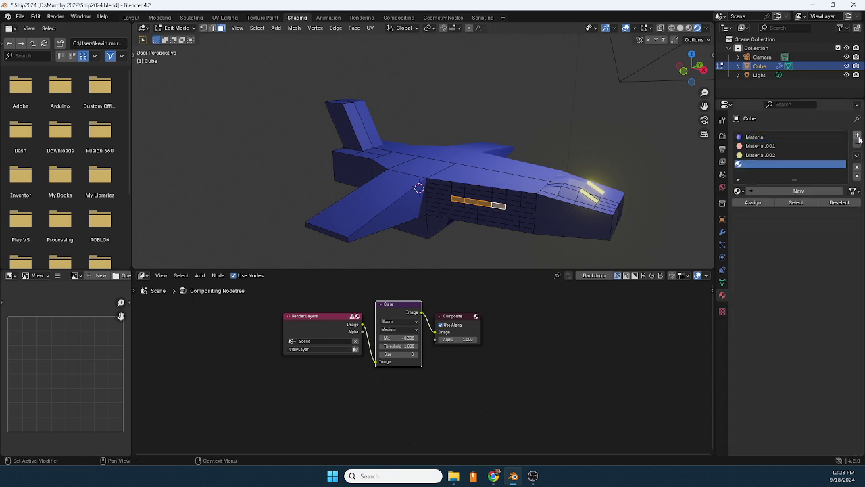
pyautogui.click(796, 191)
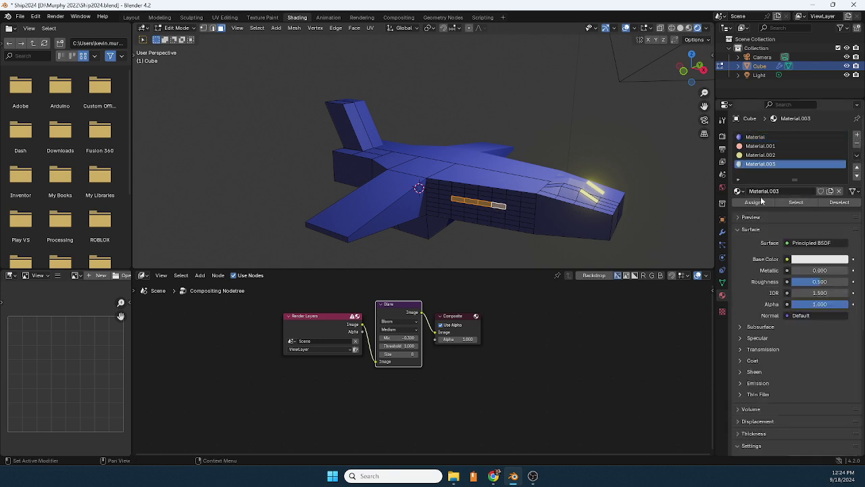
pyautogui.click(809, 243)
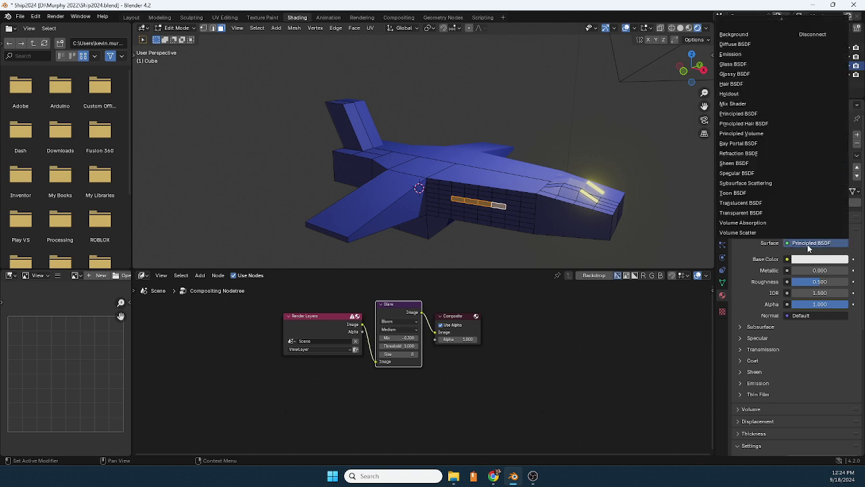
pyautogui.click(757, 55)
pyautogui.click(815, 261)
pyautogui.moveTo(800, 185)
pyautogui.mouseDown()
pyautogui.moveTo(817, 180)
pyautogui.moveTo(801, 194)
pyautogui.moveTo(809, 194)
pyautogui.mouseUp()
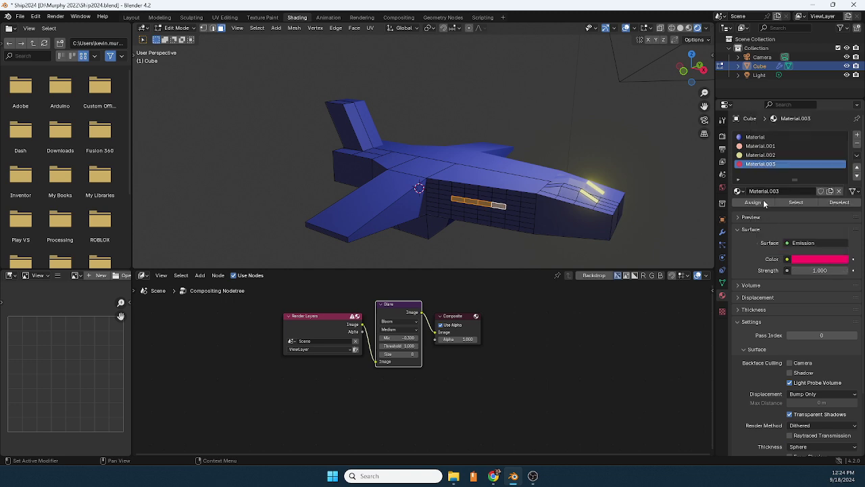
pyautogui.click(753, 202)
# - Tune the strip's emission strength to 1.6
pyautogui.moveTo(819, 269); pyautogui.dragTo(798, 270)
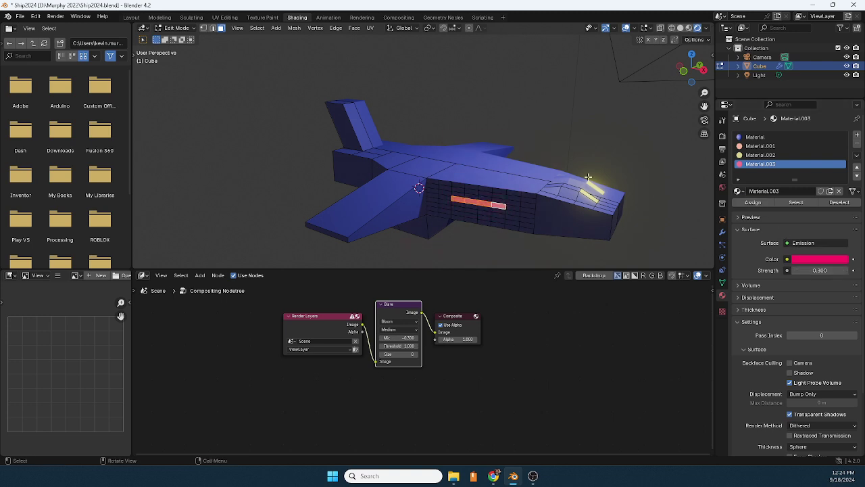
pyautogui.moveTo(550, 163); pyautogui.dragTo(500, 174, button='middle')
pyautogui.moveTo(819, 270); pyautogui.dragTo(845, 270)
pyautogui.moveTo(568, 176)
pyautogui.mouseDown(button='middle')
pyautogui.moveTo(660, 170)
pyautogui.moveTo(567, 177)
pyautogui.moveTo(440, 162)
pyautogui.moveTo(367, 85)
pyautogui.moveTo(286, 177)
pyautogui.moveTo(558, 176)
pyautogui.mouseUp(button='middle')
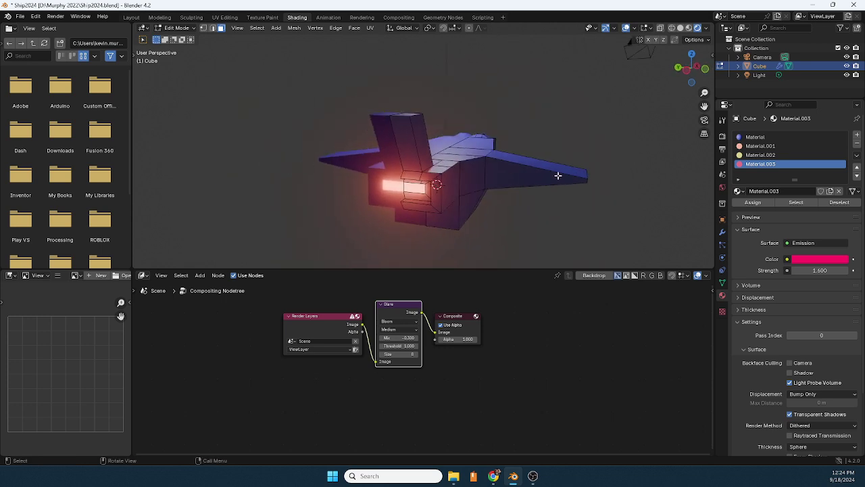
# - In World properties, darken the background colour's value down to pure black
pyautogui.click(722, 187)
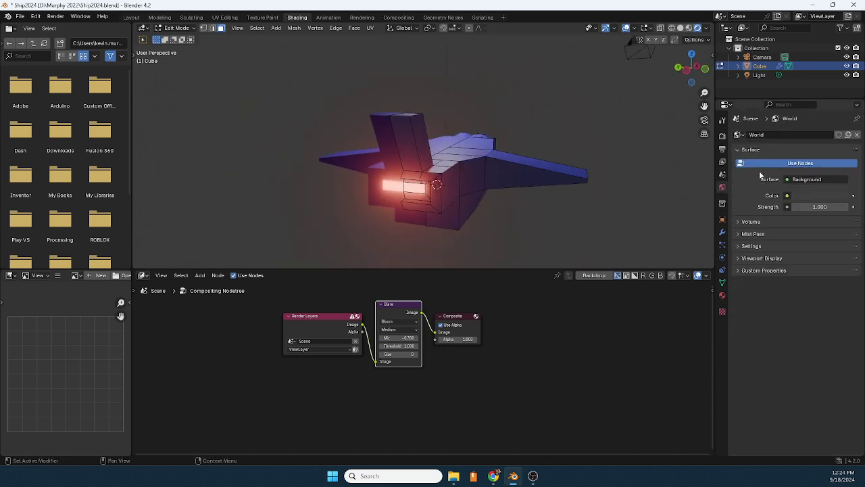
pyautogui.click(818, 195)
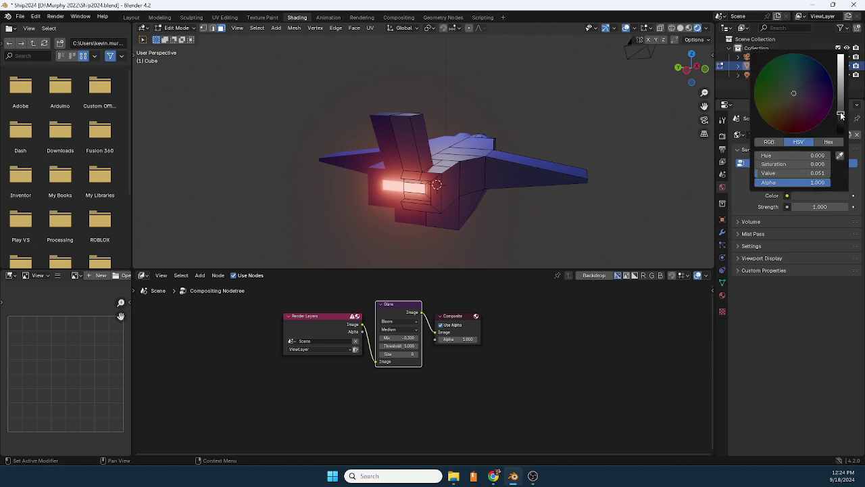
pyautogui.moveTo(842, 116); pyautogui.dragTo(841, 120)
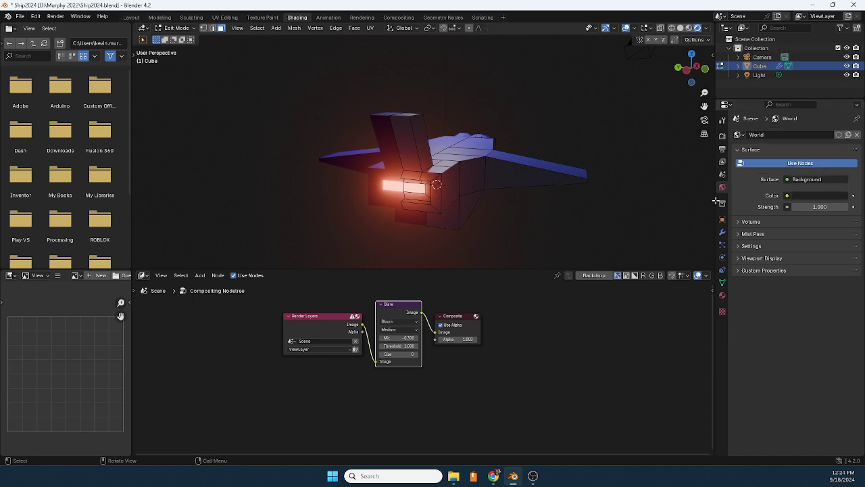
pyautogui.moveTo(594, 159); pyautogui.dragTo(385, 146, button='middle')
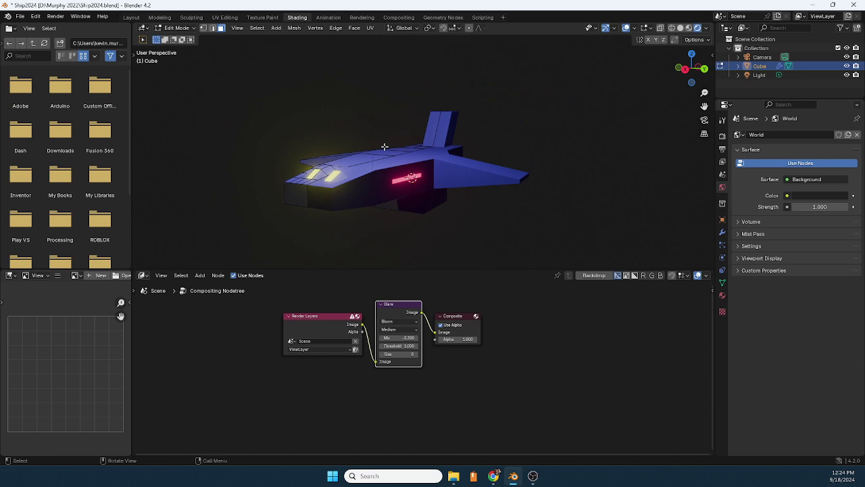
pyautogui.click(815, 195)
pyautogui.moveTo(841, 125); pyautogui.dragTo(841, 133)
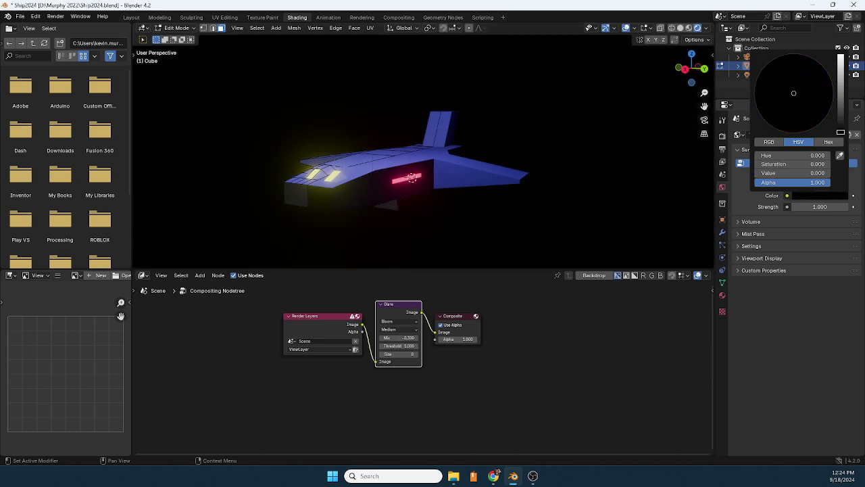
pyautogui.moveTo(597, 186); pyautogui.dragTo(356, 176, button='middle')
pyautogui.scroll(5, 356, 177)
pyautogui.moveTo(421, 160); pyautogui.dragTo(382, 163, button='middle')
pyautogui.scroll(-5, 383, 164)
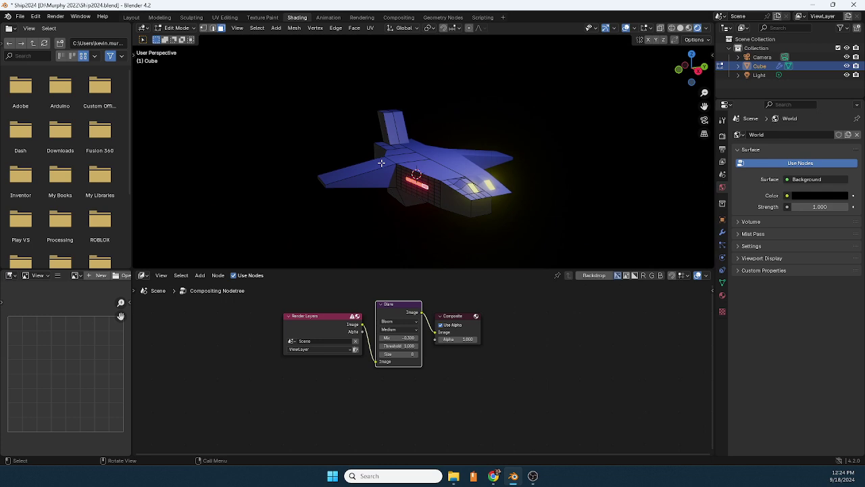
pyautogui.click(173, 28)
# - In Object Mode with solid shading, select the light and move it with the gizmo
pyautogui.click(174, 38)
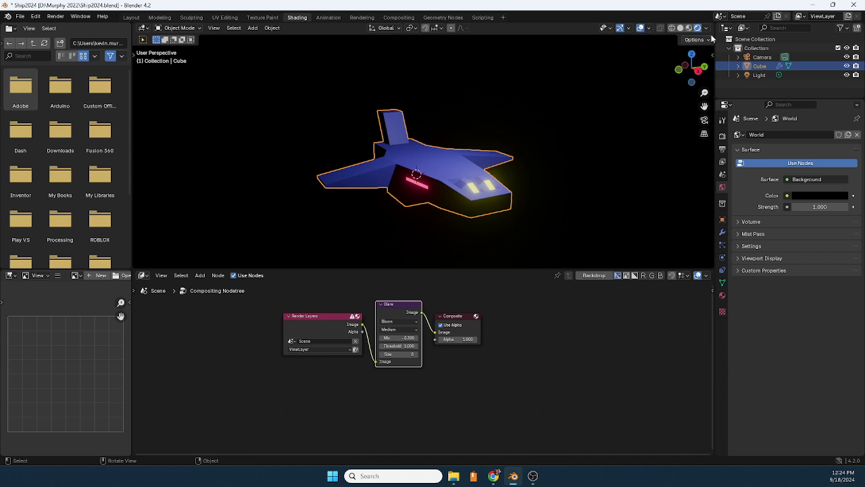
pyautogui.click(680, 29)
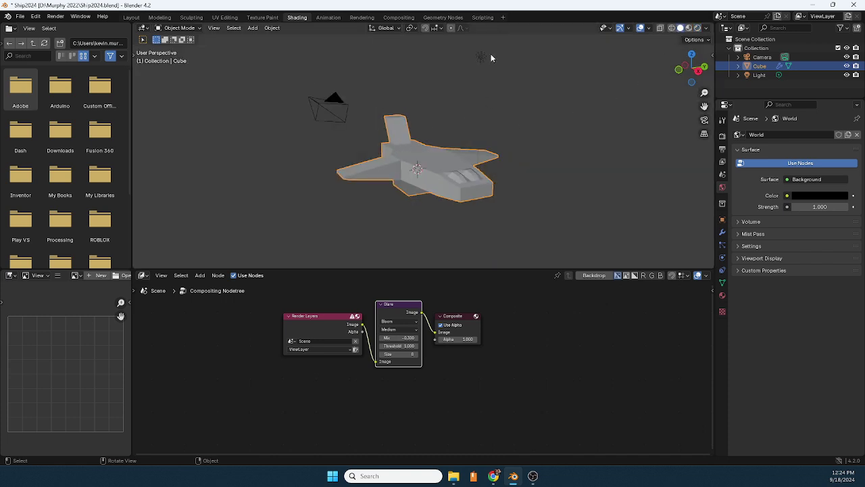
pyautogui.click(482, 58)
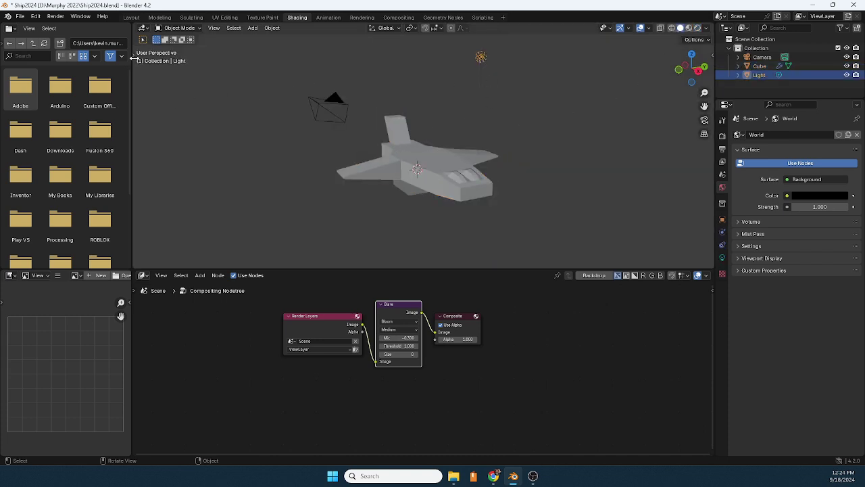
pyautogui.moveTo(133, 59); pyautogui.dragTo(162, 60)
pyautogui.click(146, 91)
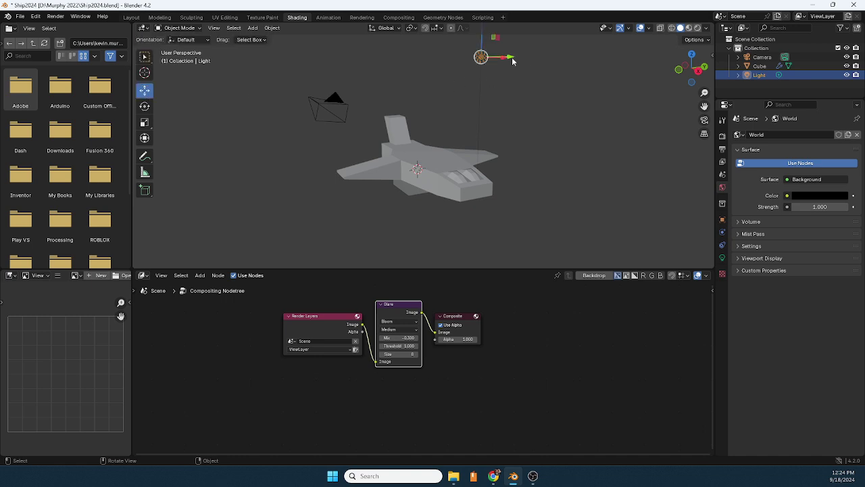
pyautogui.moveTo(512, 61); pyautogui.dragTo(548, 60)
pyautogui.moveTo(547, 59); pyautogui.dragTo(537, 83, button='middle')
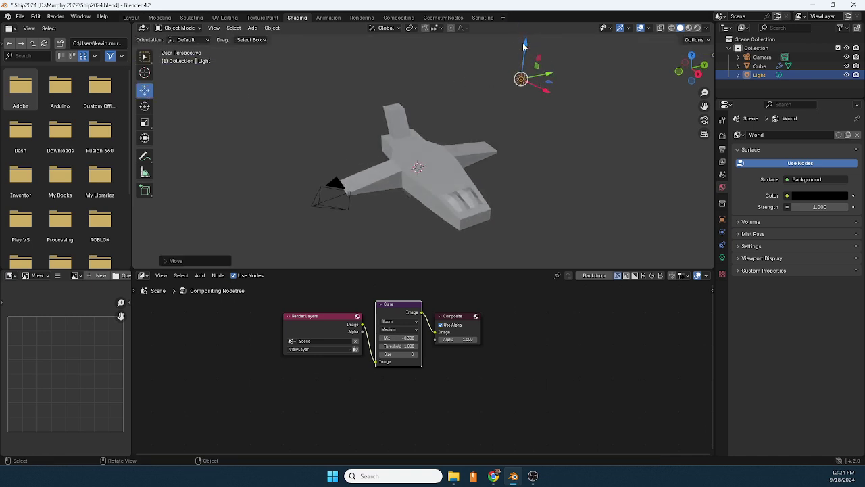
pyautogui.moveTo(524, 45); pyautogui.dragTo(524, 92)
# - Adjust the light's height and Y position, then duplicate it into Light.001
pyautogui.click(697, 28)
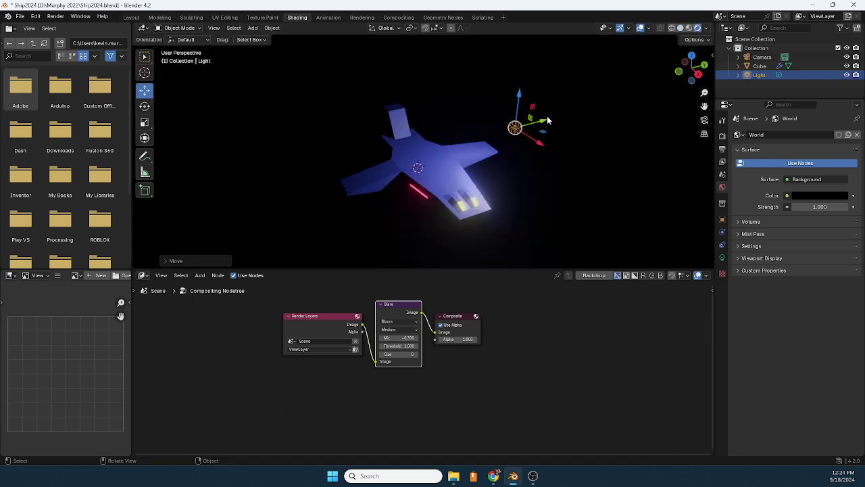
pyautogui.press('g')
pyautogui.press('z')
pyautogui.click(552, 90)
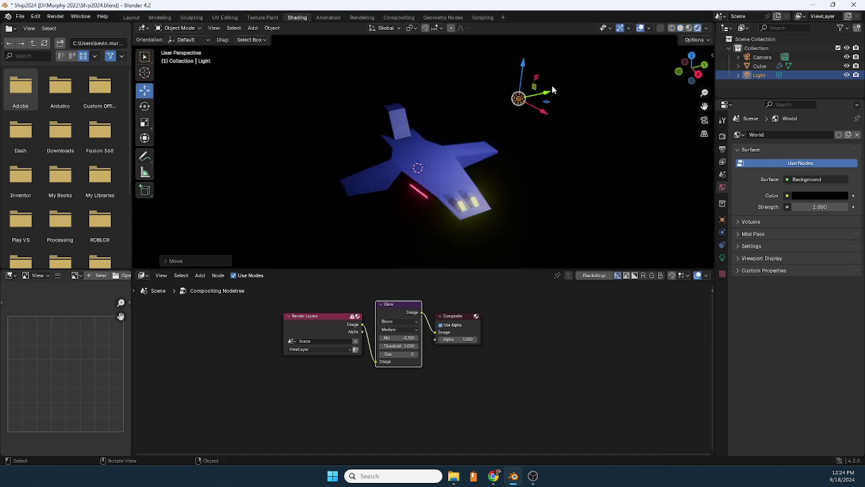
pyautogui.moveTo(548, 100); pyautogui.dragTo(573, 83)
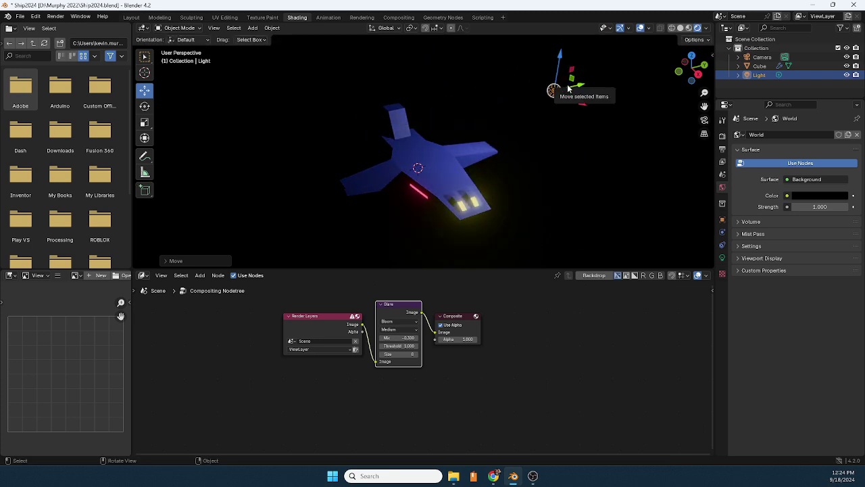
pyautogui.hotkey('shift', 'd')
pyautogui.click(526, 90)
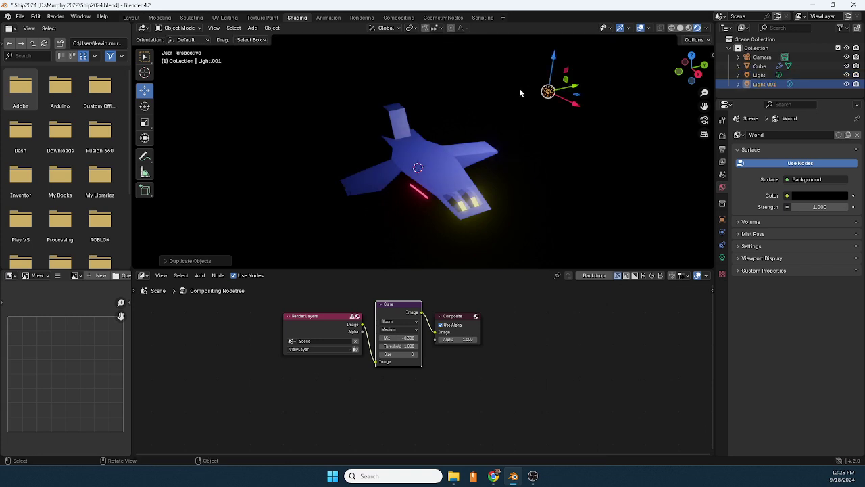
# - Reposition Light.001 along its Y, Z and X axes above the ship
pyautogui.moveTo(579, 87); pyautogui.dragTo(487, 107)
pyautogui.moveTo(463, 77); pyautogui.dragTo(464, 59)
pyautogui.moveTo(485, 105); pyautogui.dragTo(399, 86)
pyautogui.scroll(-3, 417, 109)
pyautogui.moveTo(417, 108)
pyautogui.mouseDown(button='middle')
pyautogui.moveTo(466, 111)
pyautogui.moveTo(428, 108)
pyautogui.mouseUp(button='middle')
pyautogui.moveTo(413, 97); pyautogui.dragTo(398, 94)
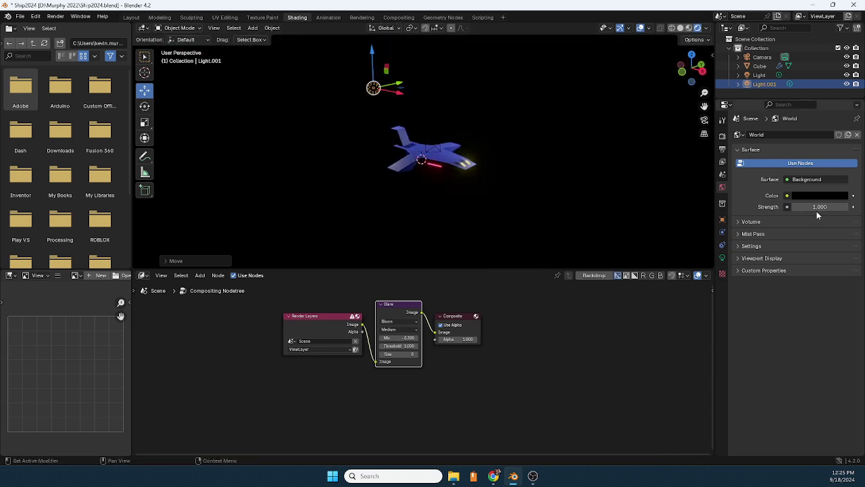
# - Raise Light.001's power to 4104.5 W and shift it further along X
pyautogui.click(722, 258)
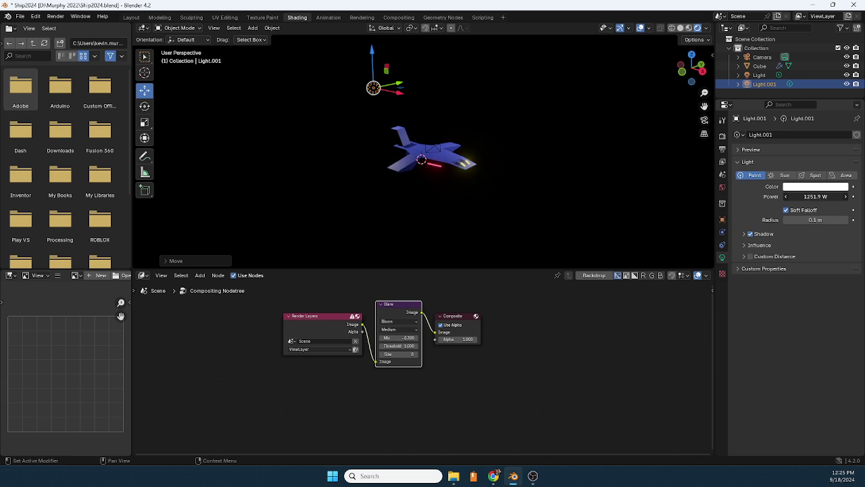
pyautogui.moveTo(815, 196); pyautogui.dragTo(832, 196)
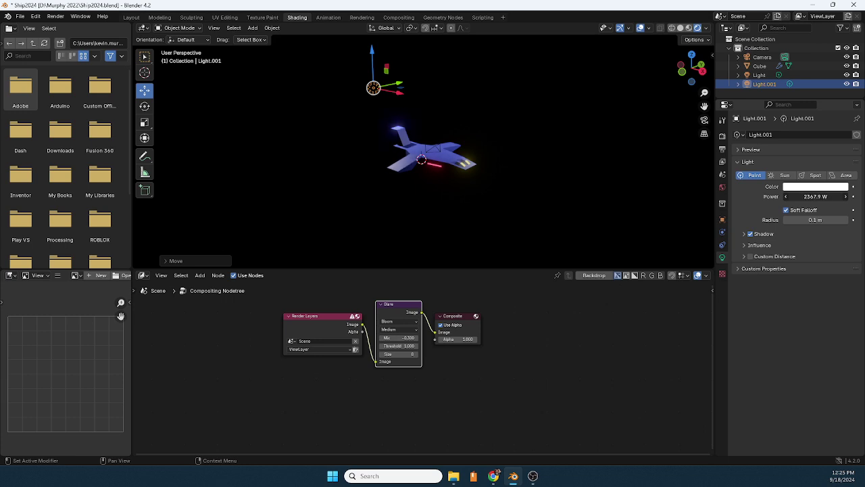
pyautogui.moveTo(815, 196); pyautogui.dragTo(838, 196)
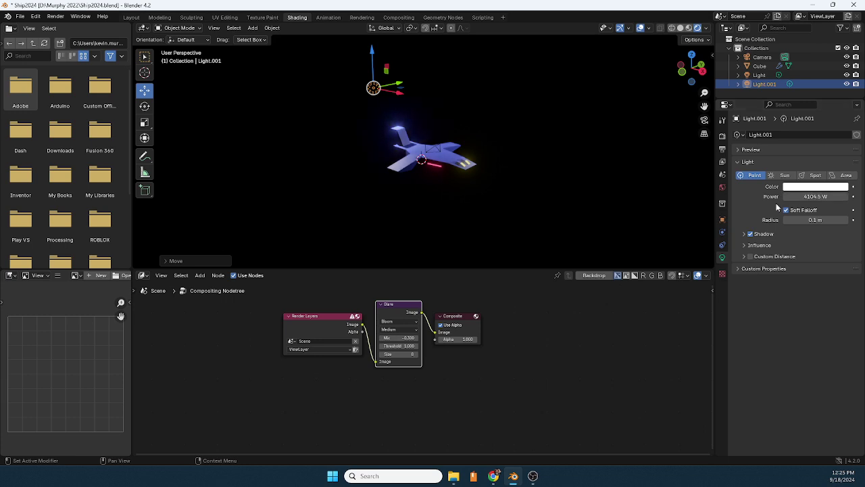
pyautogui.scroll(3, 438, 176)
pyautogui.moveTo(437, 176)
pyautogui.mouseDown(button='middle')
pyautogui.moveTo(446, 145)
pyautogui.moveTo(453, 173)
pyautogui.mouseUp(button='middle')
pyautogui.moveTo(285, 70); pyautogui.dragTo(234, 110)
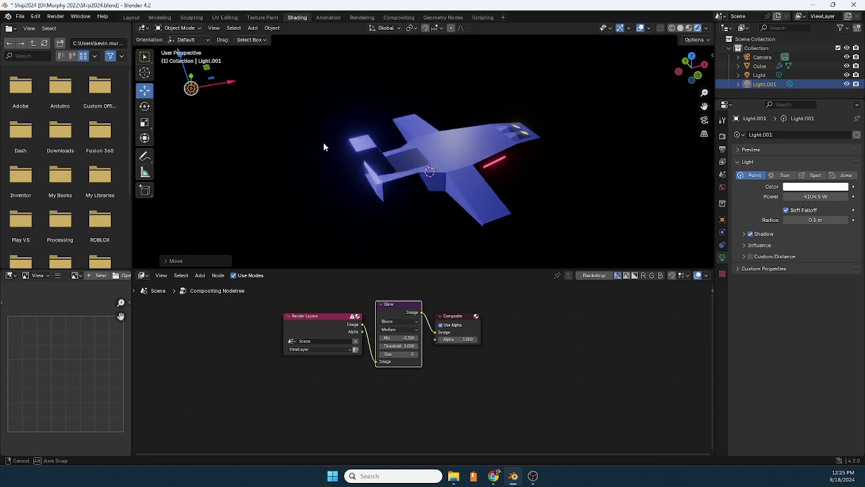
pyautogui.moveTo(235, 111); pyautogui.dragTo(384, 289, button='middle')
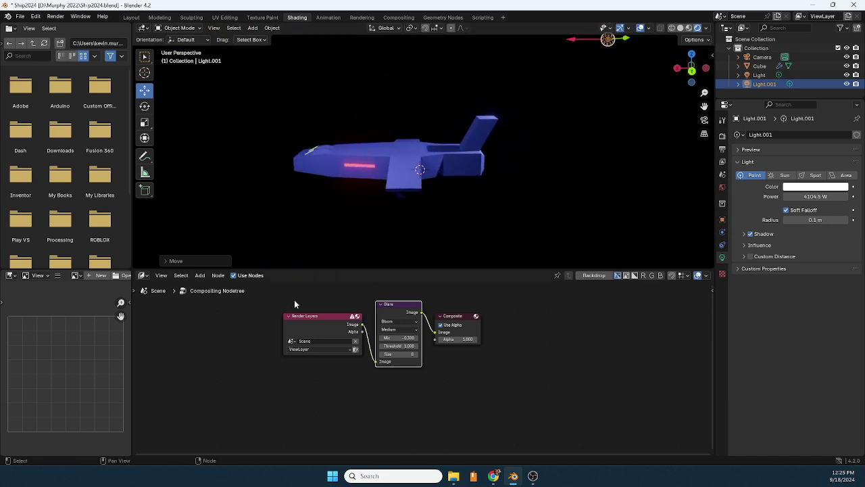
# - Turn the bottom area into the Shader Editor and select the ship to show its emission nodes
pyautogui.click(144, 276)
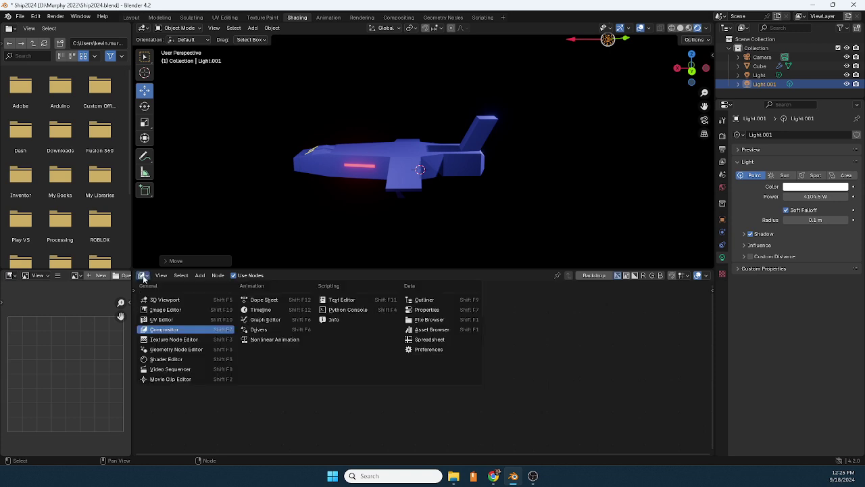
pyautogui.click(169, 359)
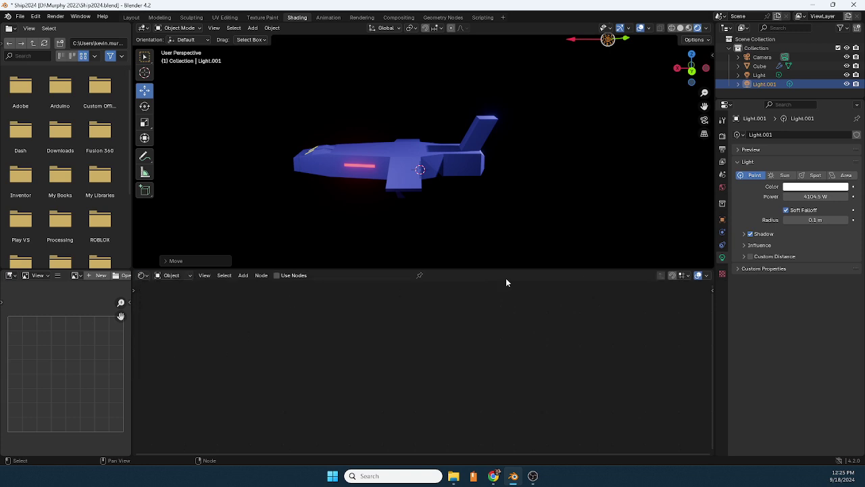
pyautogui.click(396, 169)
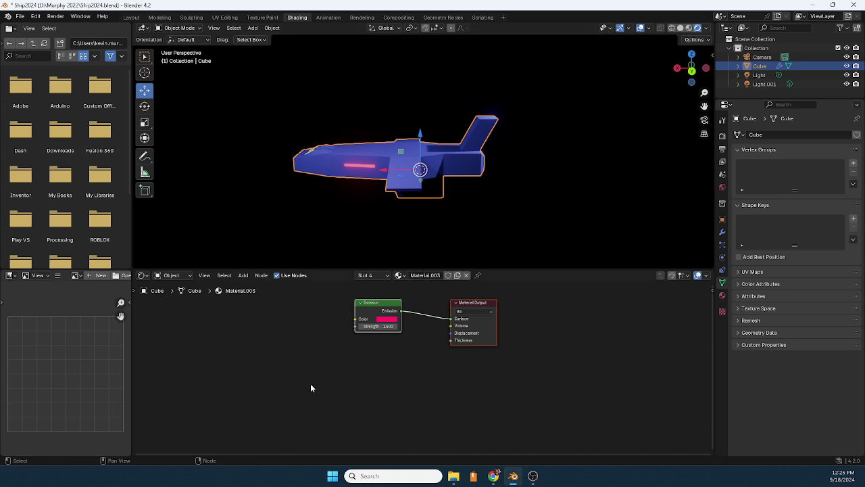
pyautogui.moveTo(518, 134); pyautogui.dragTo(441, 311, button='middle')
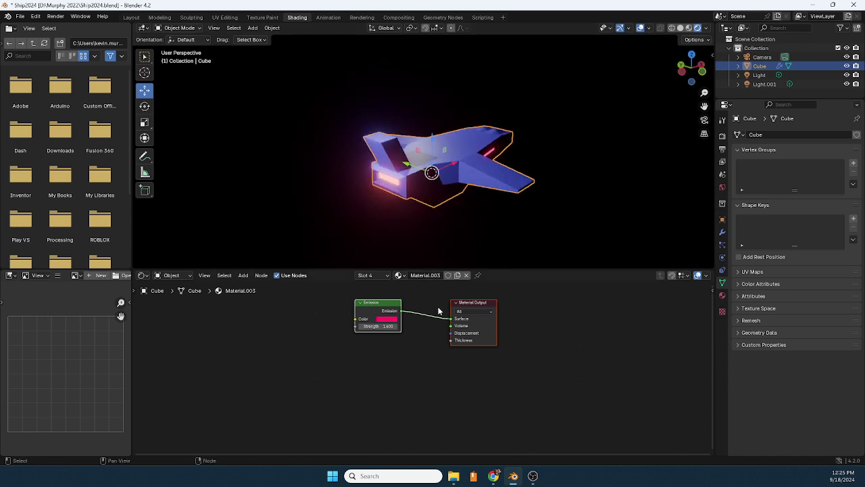